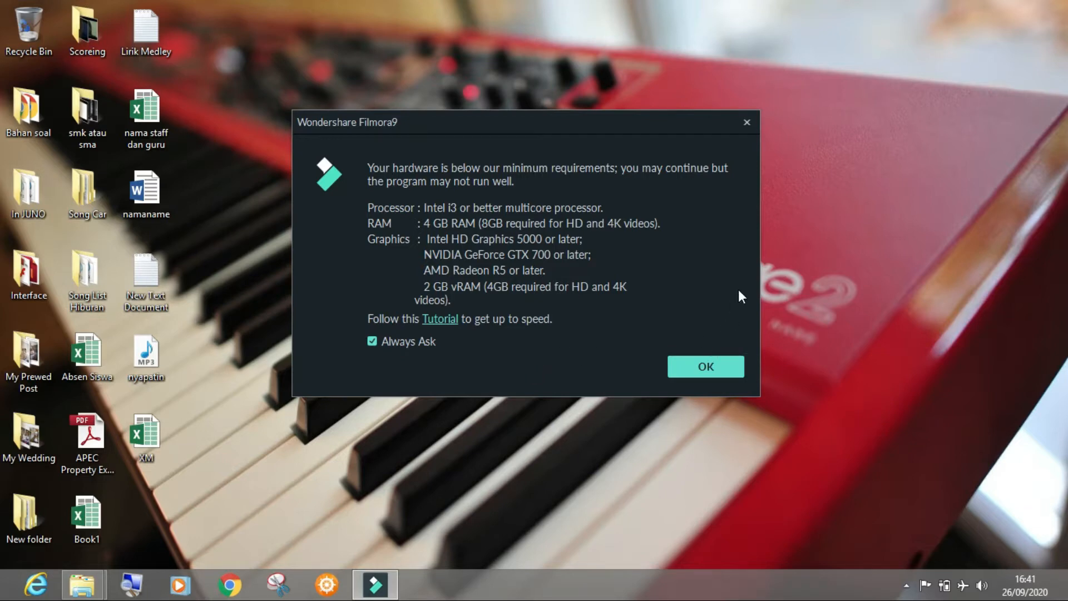
Dismiss the minimum hardware requirements notice and the offline connection notice
left_click(699, 381)
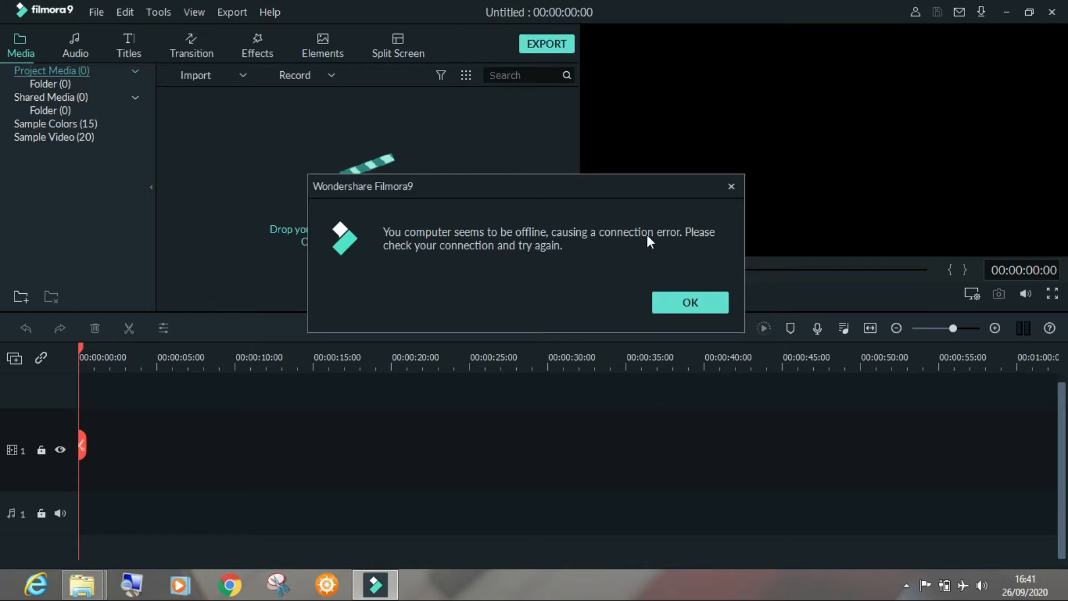
left_click(690, 302)
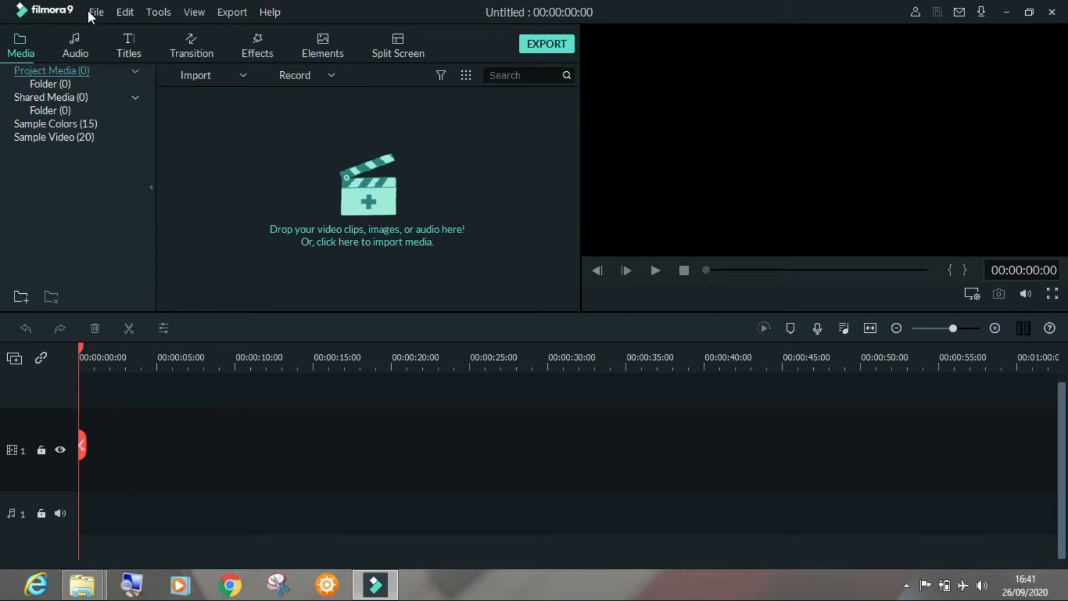
View the program's version information and close it
left_click(268, 12)
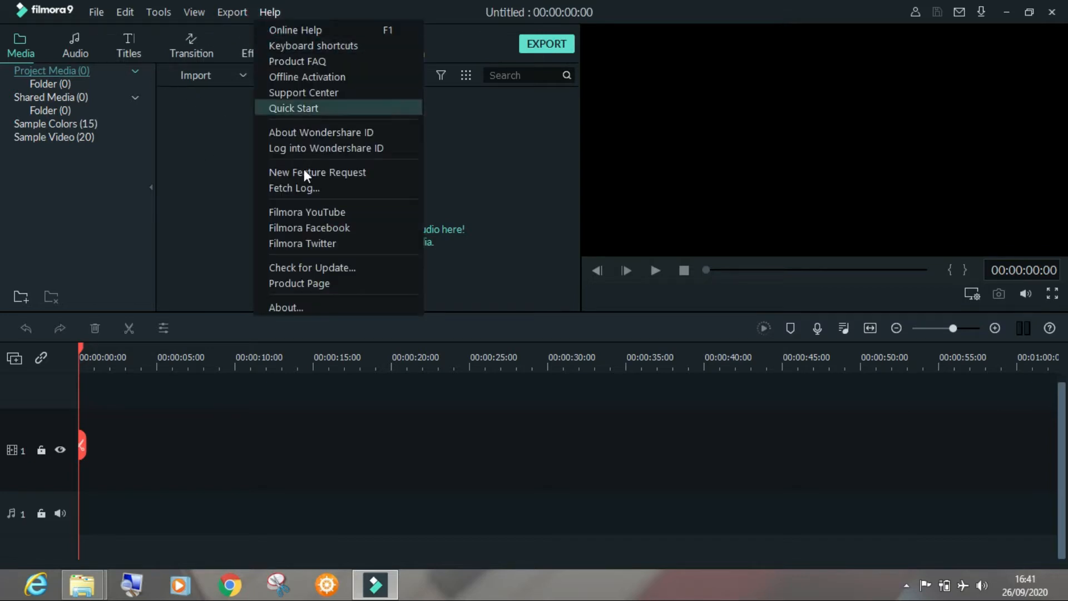
left_click(291, 306)
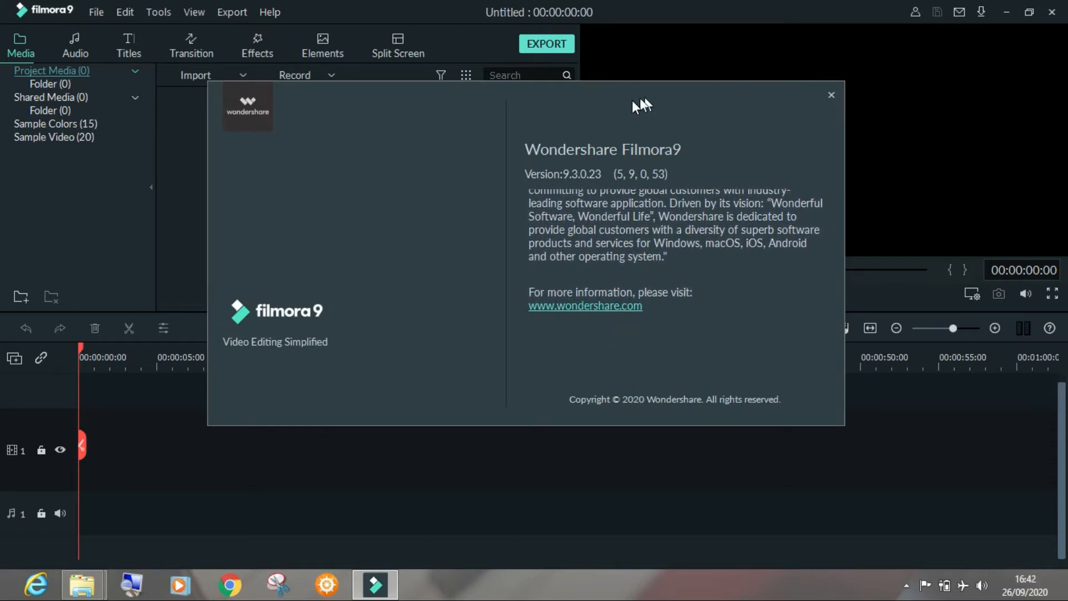
left_click(832, 95)
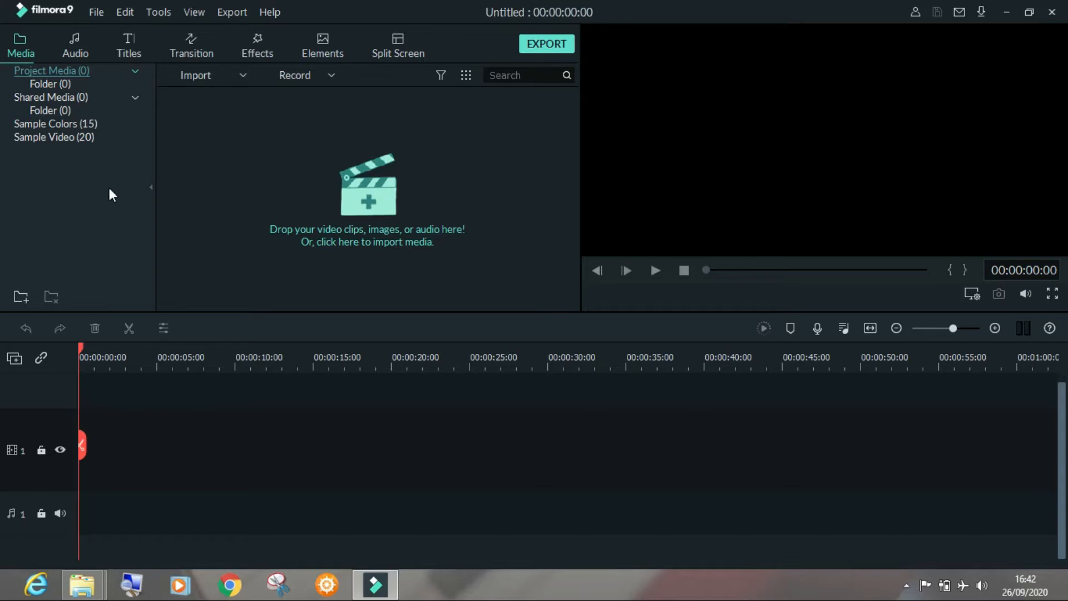
Browse the audio library's Tender & Sentimental, Rock and Sound Effect categories
left_click(79, 42)
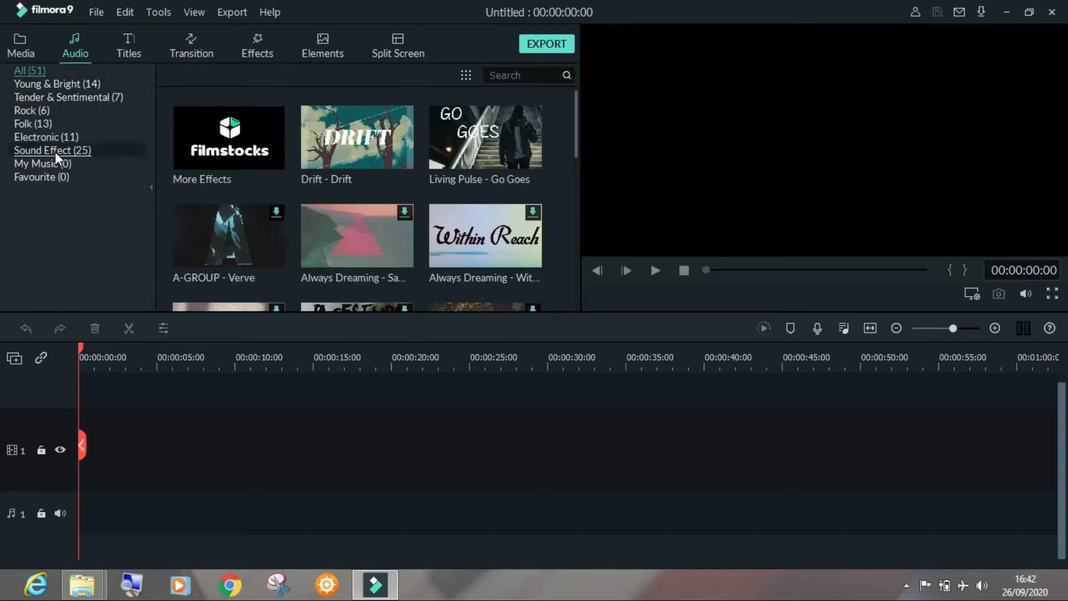
left_click(46, 97)
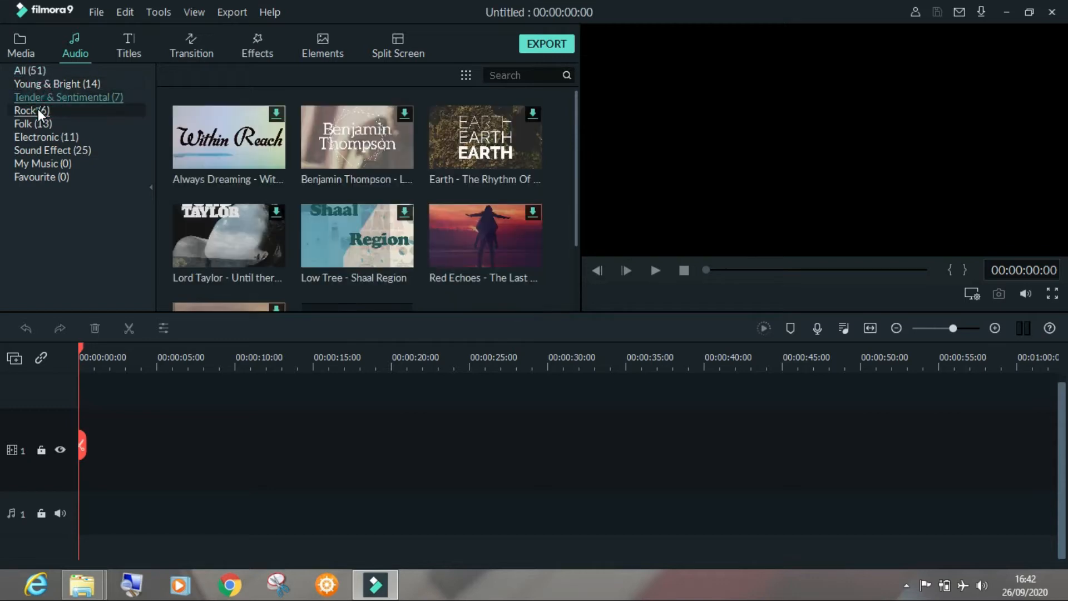
left_click(38, 110)
left_click(55, 151)
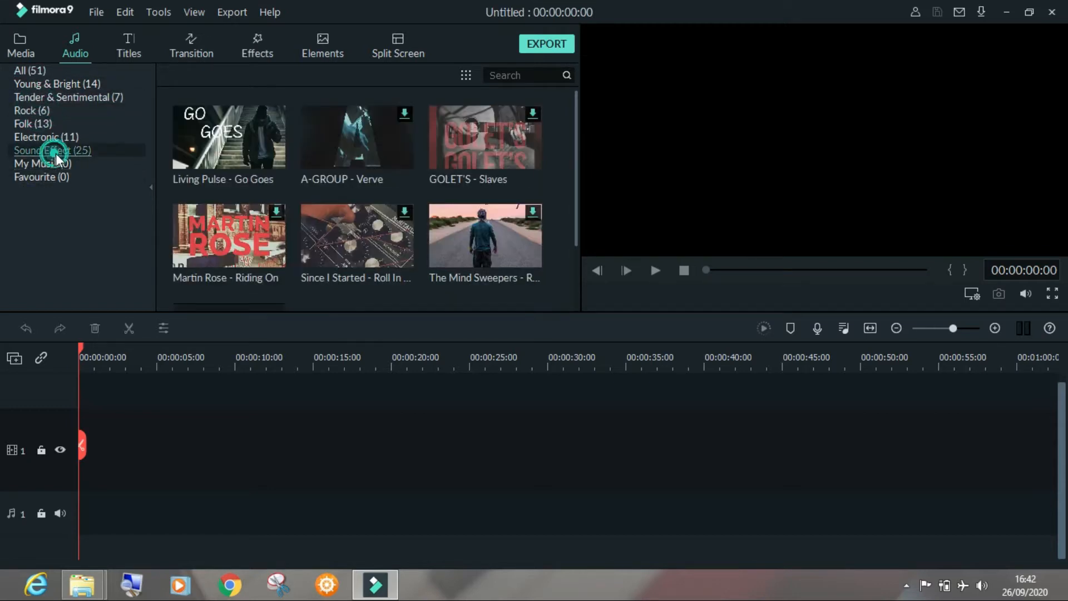
left_click(32, 111)
left_click(37, 98)
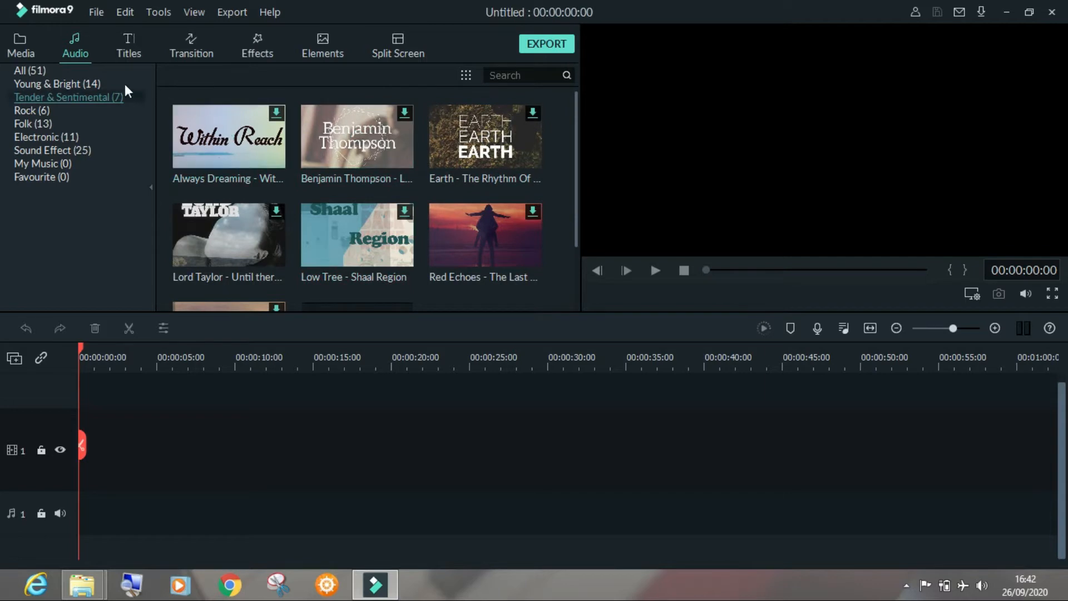
Look at the Credit 1 title template, and browse the transition library including its Lifestyle category
left_click(130, 42)
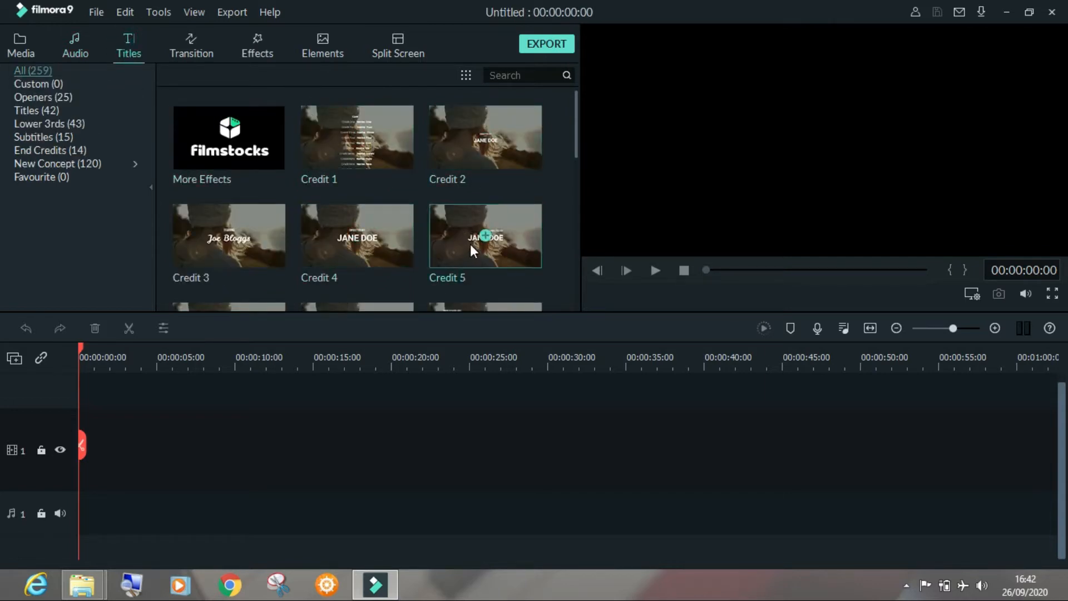
left_click(375, 160)
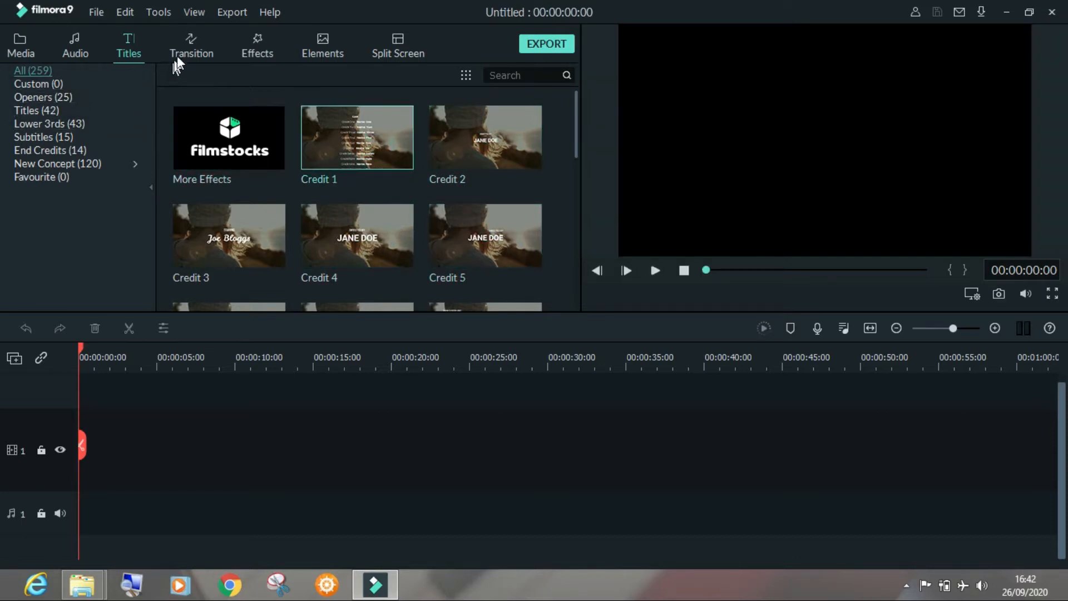
left_click(188, 44)
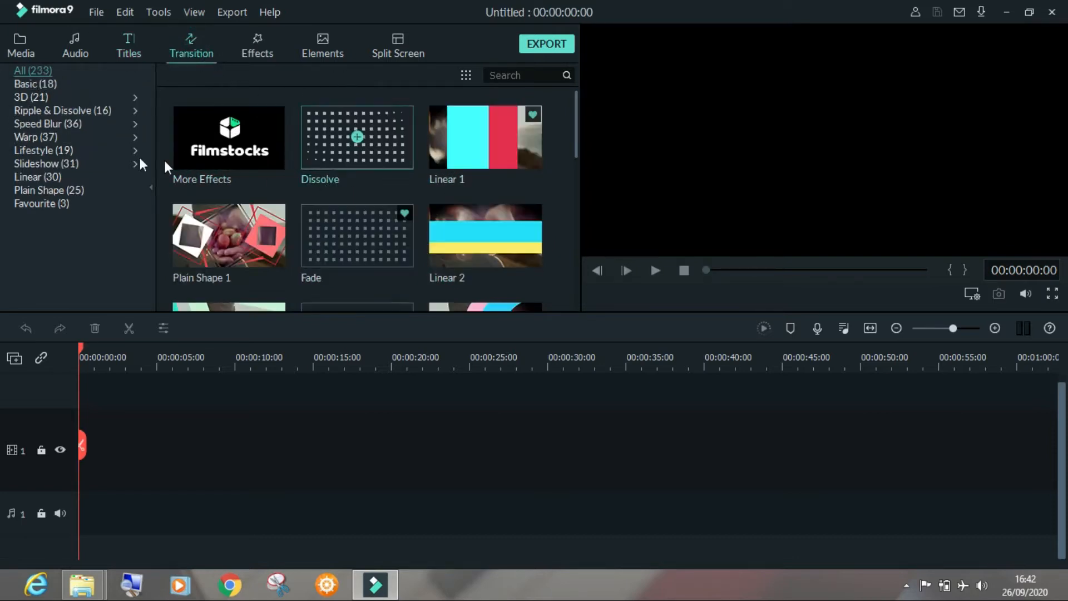
left_click(48, 111)
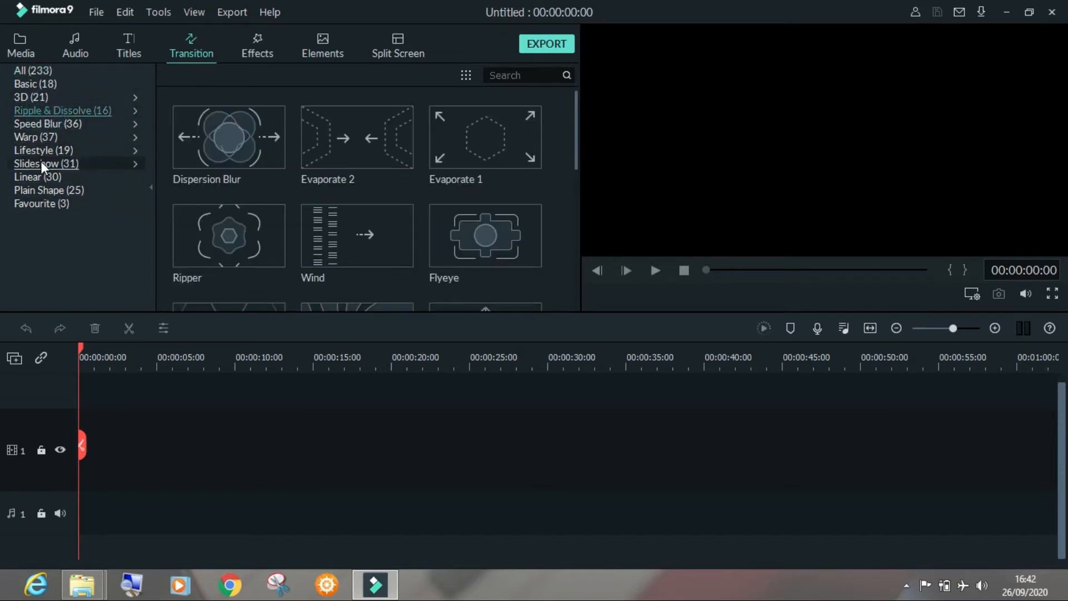
left_click(41, 148)
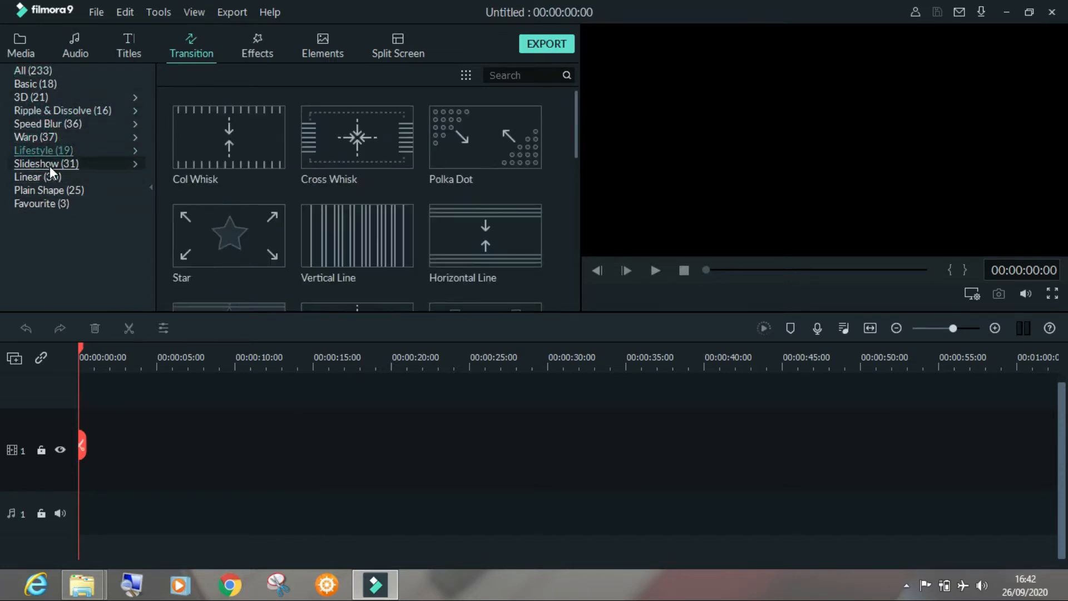
left_click(34, 74)
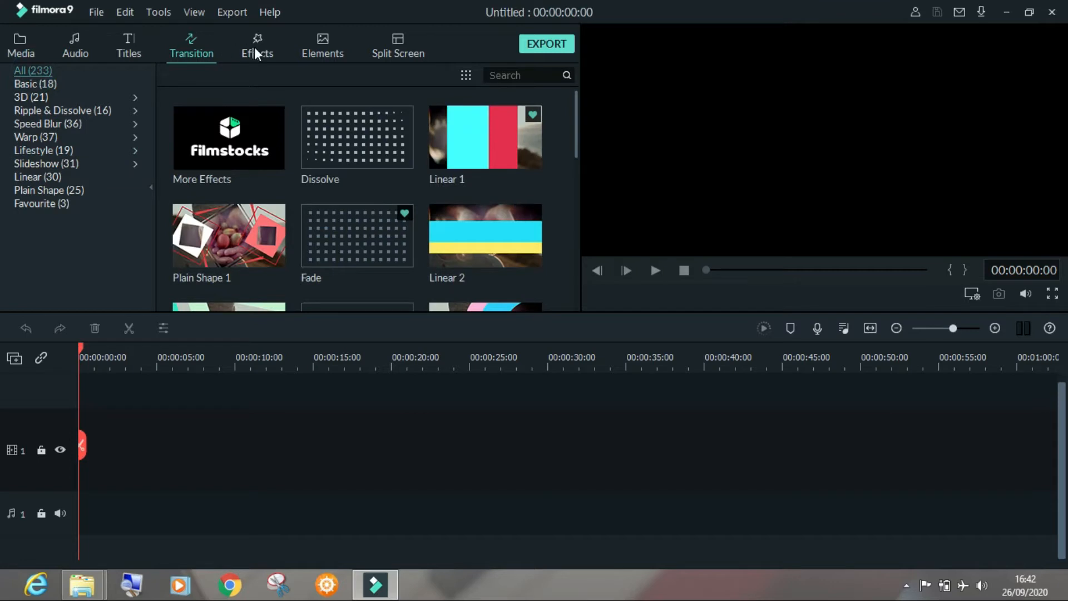
Browse the full collection of filters and overlays in the effects library
left_click(256, 52)
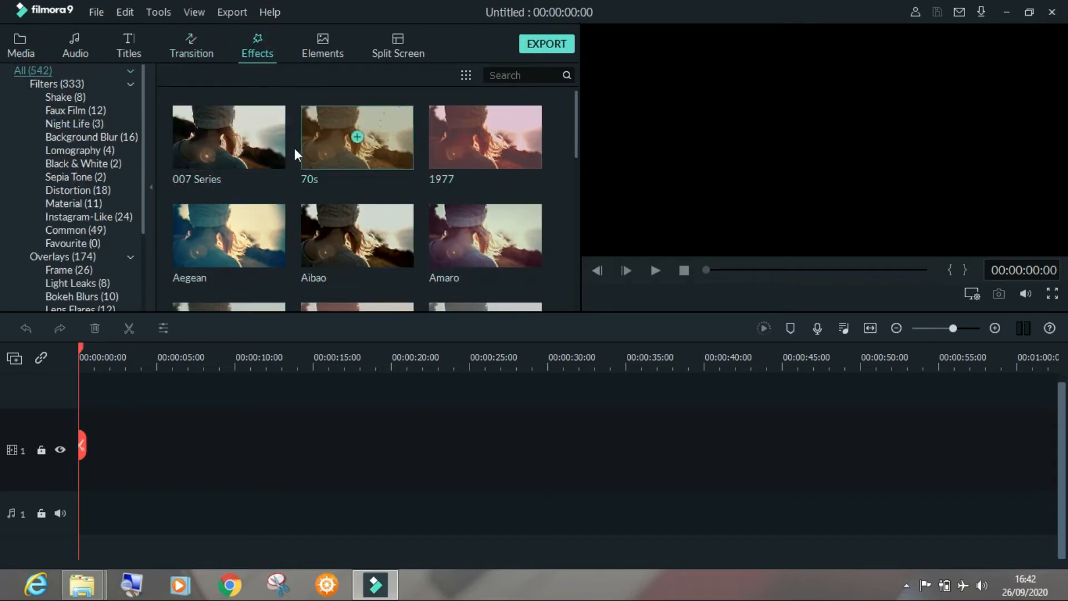
scroll(229, 238, "down", 10)
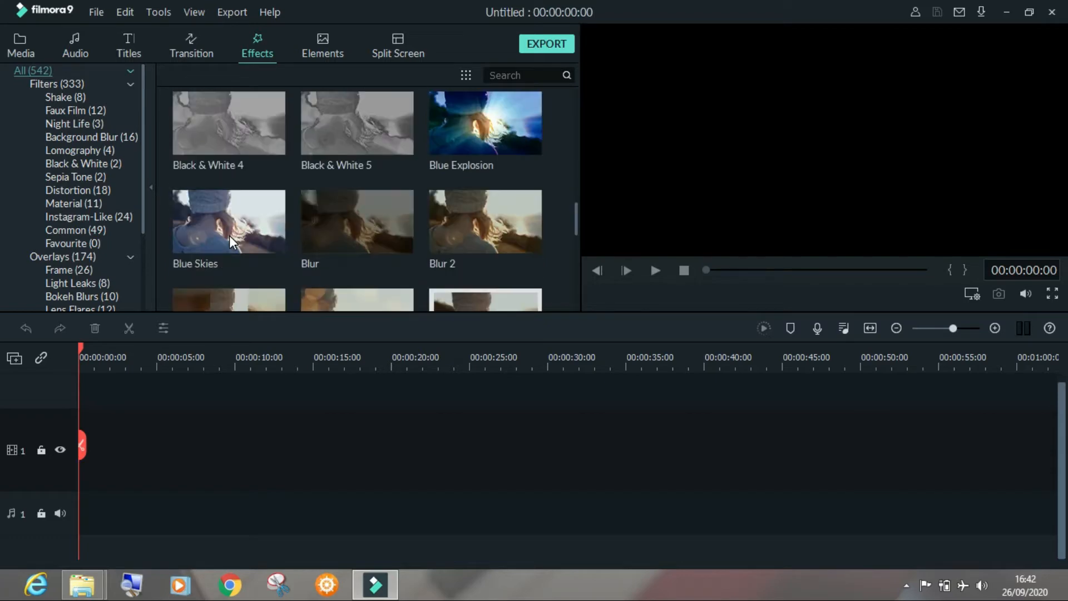
scroll(229, 236, "down", 4)
scroll(230, 237, "up", 15)
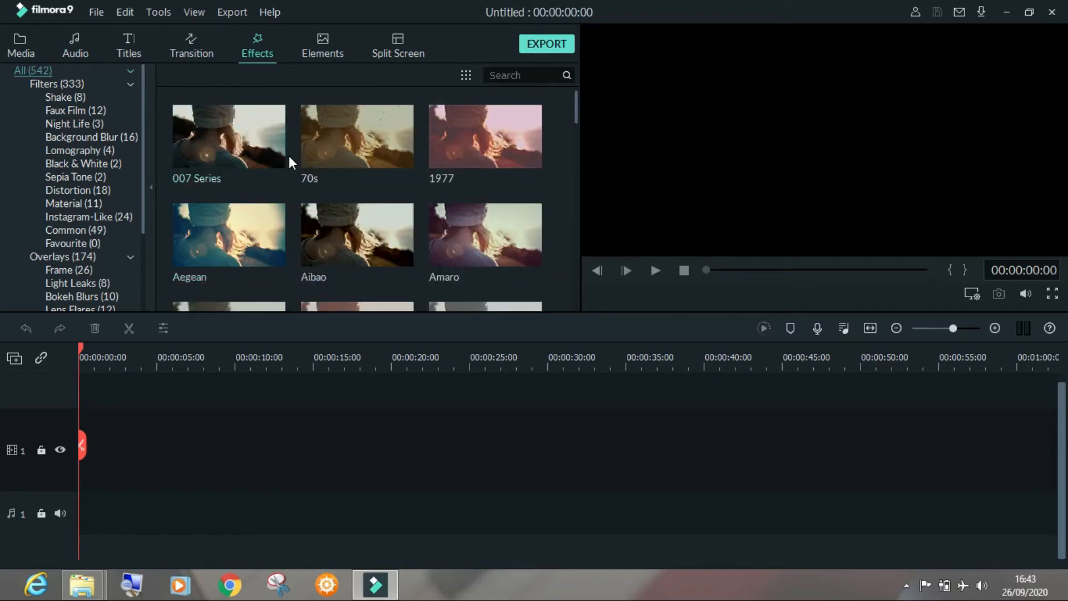
Browse the elements library, and look at the available split screen layouts
left_click(320, 47)
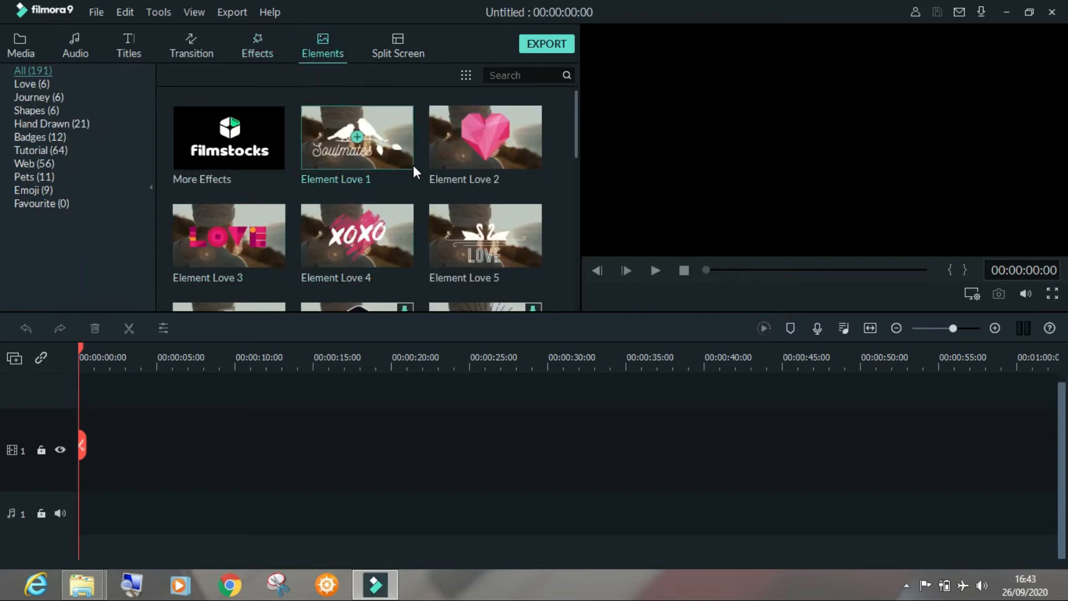
scroll(358, 139, "down", 3)
scroll(355, 214, "down", 2)
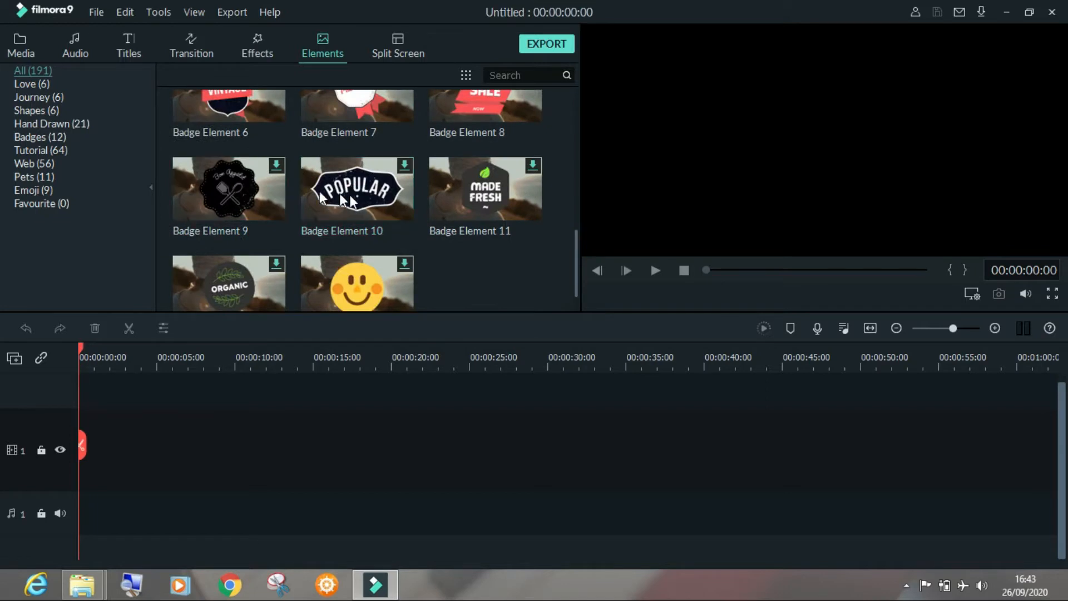
scroll(289, 200, "up", 6)
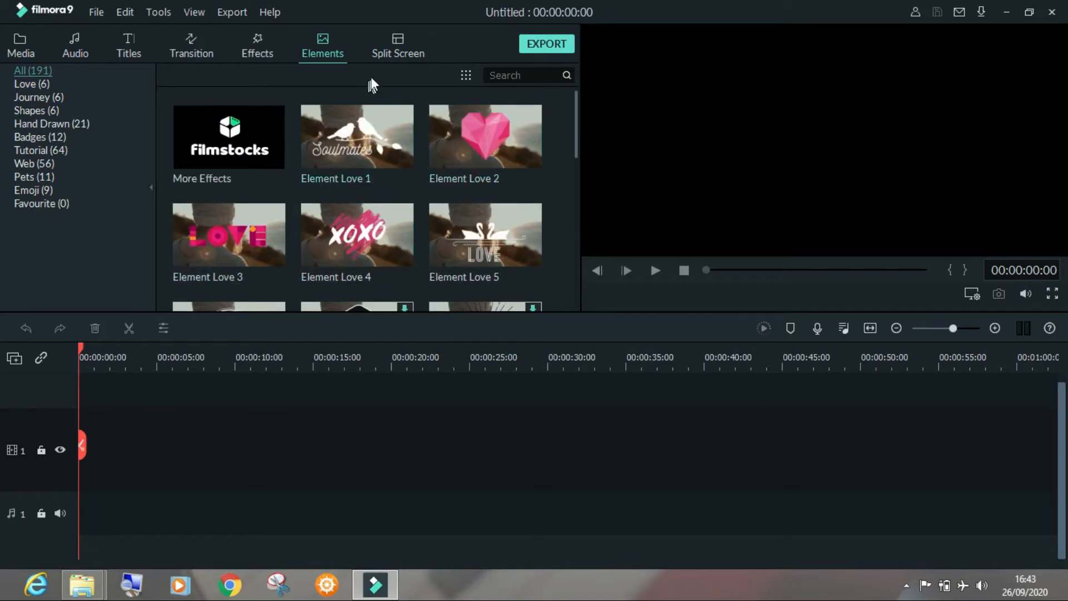
left_click(391, 52)
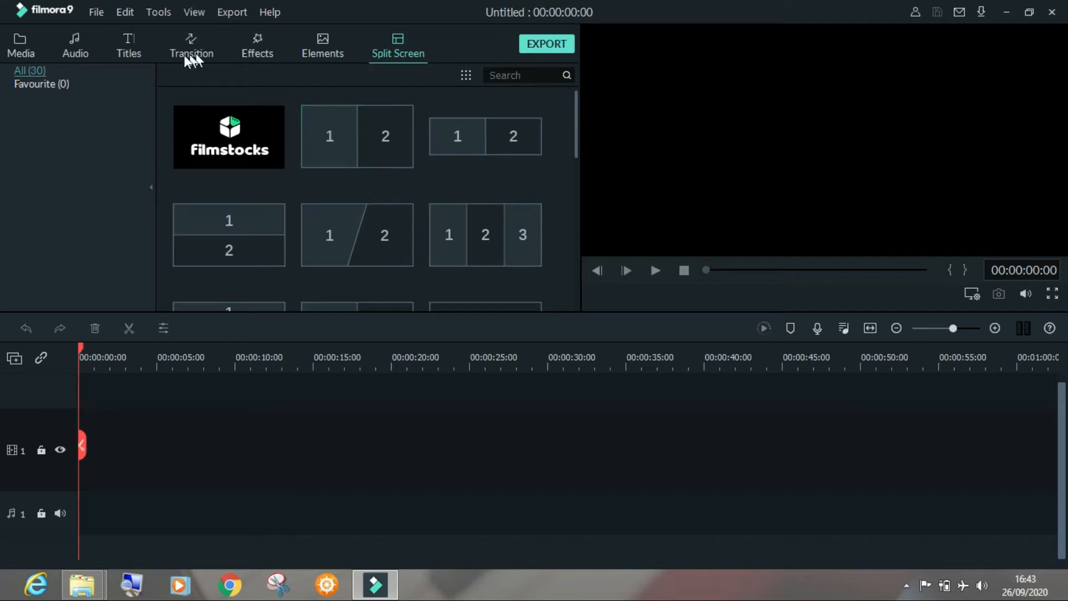
Return to the project media and view the options for adding and managing timeline tracks
left_click(21, 44)
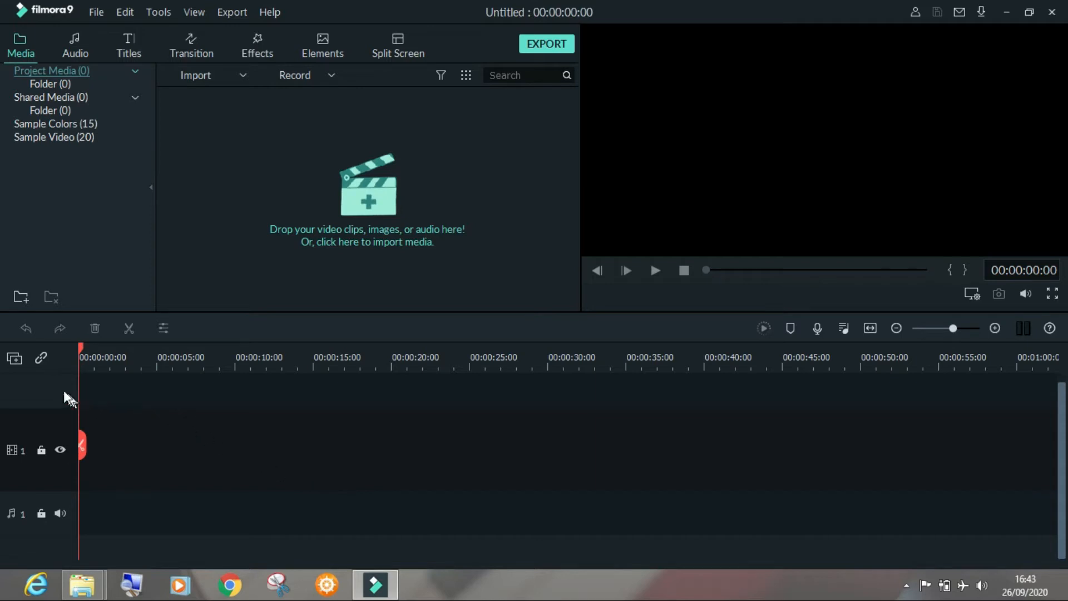
right_click(24, 388)
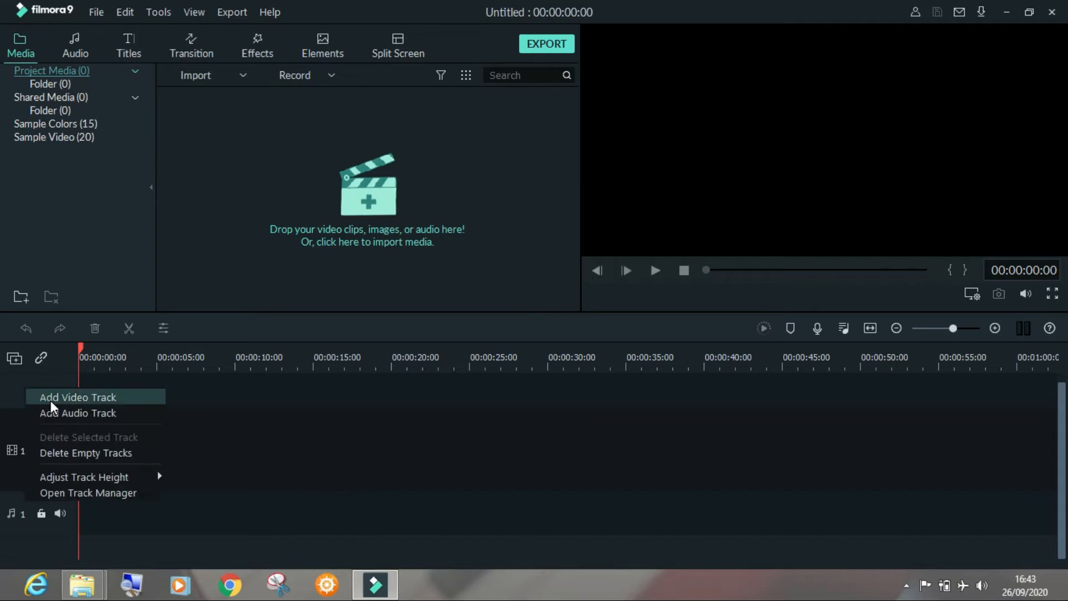
left_click(15, 393)
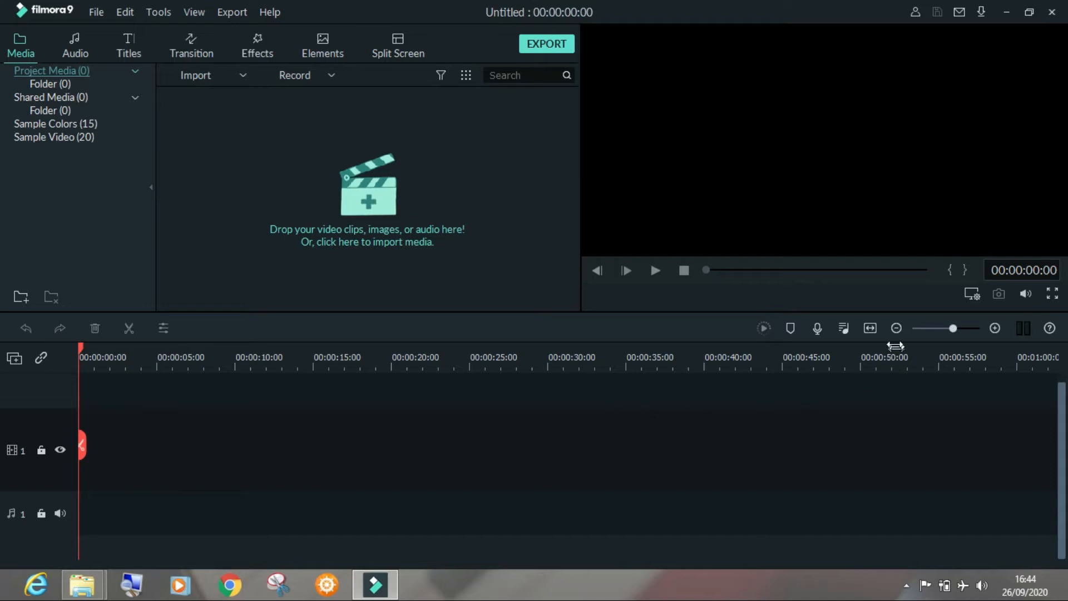
Zoom the timeline scale out two levels and back in again
left_click(896, 328)
left_click(896, 328)
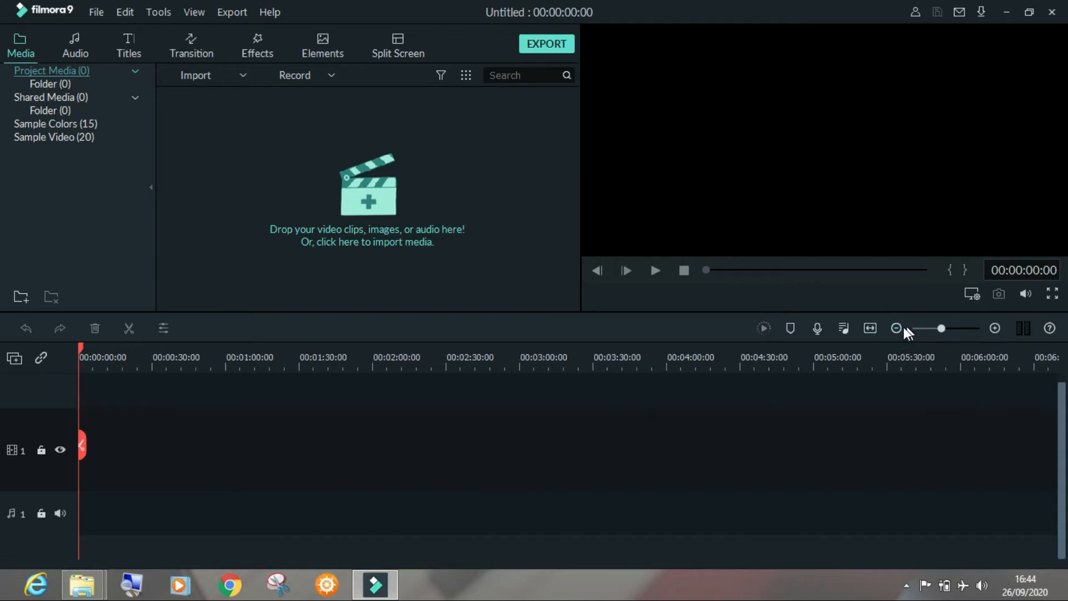
left_click(995, 329)
left_click(995, 328)
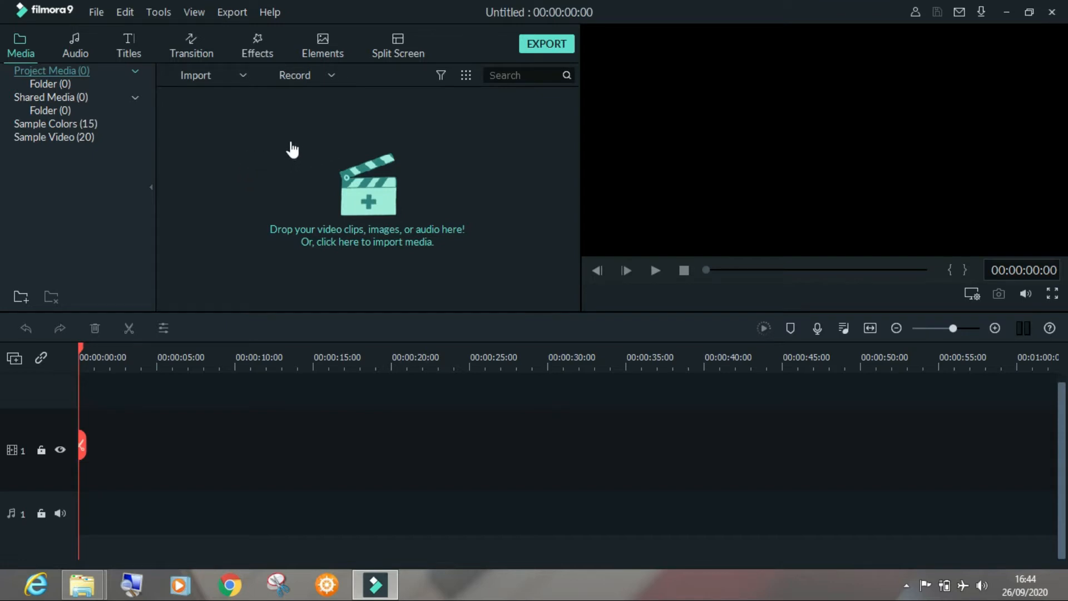
View the import options, start importing media files and go to the Lebo Projeck folder on Local Disk (K:)
left_click(242, 75)
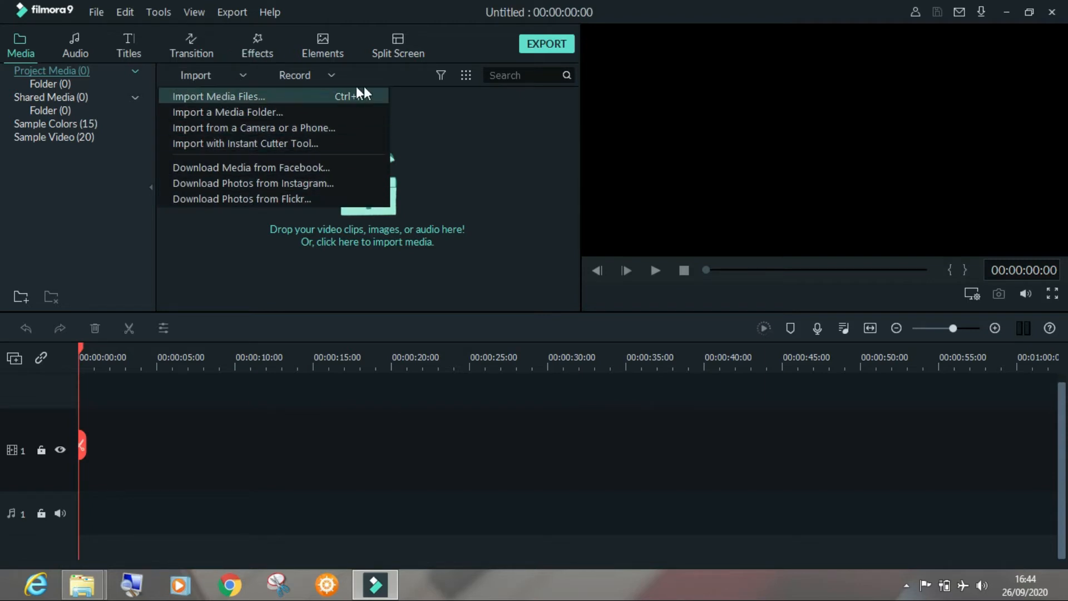
left_click(406, 74)
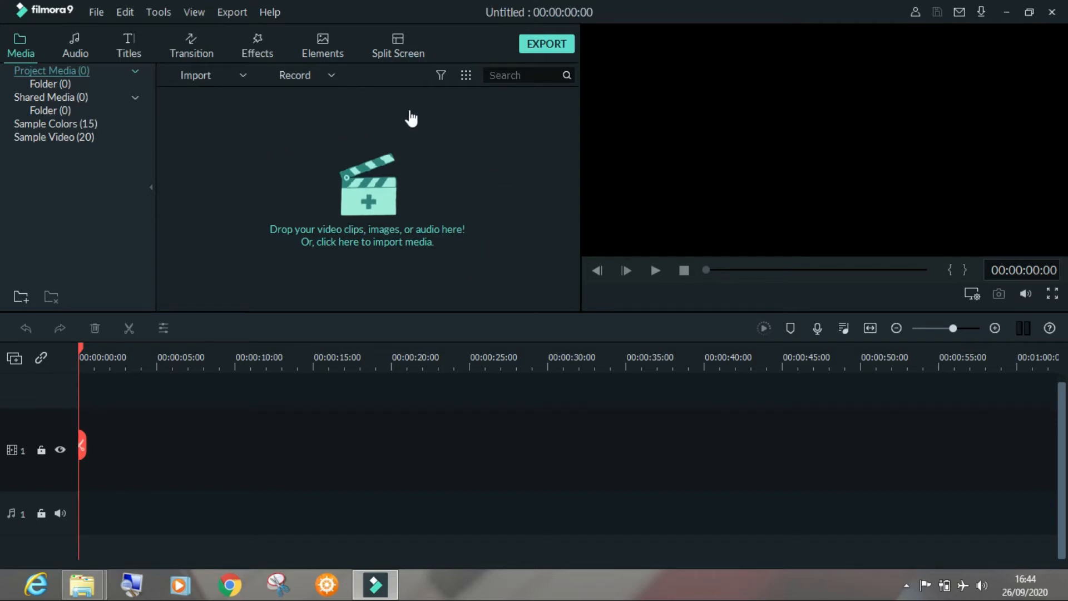
left_click(287, 166)
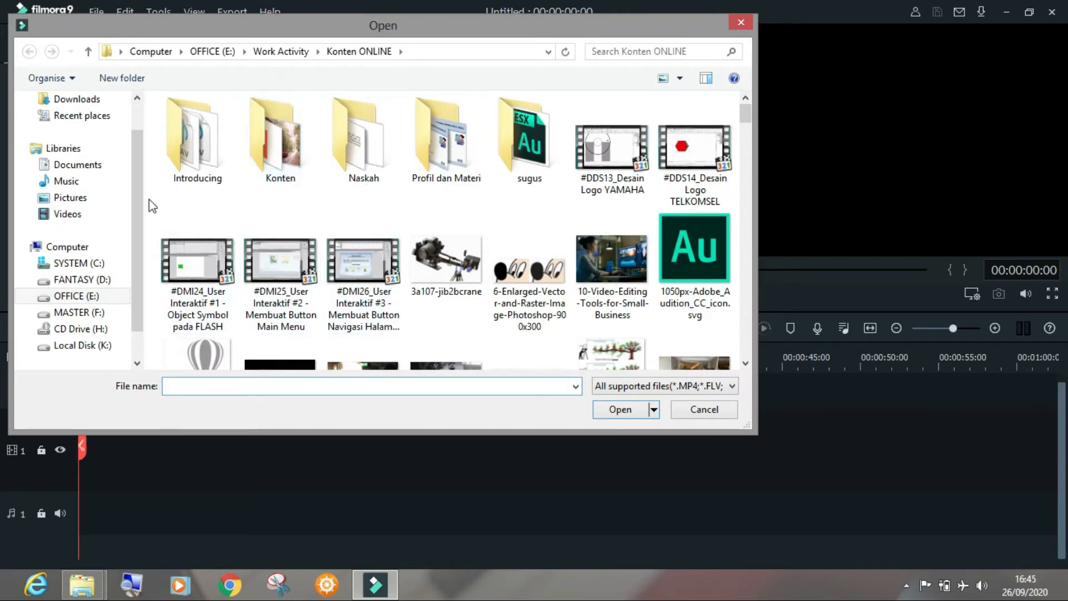
scroll(139, 198, "down", 1)
left_click(75, 313)
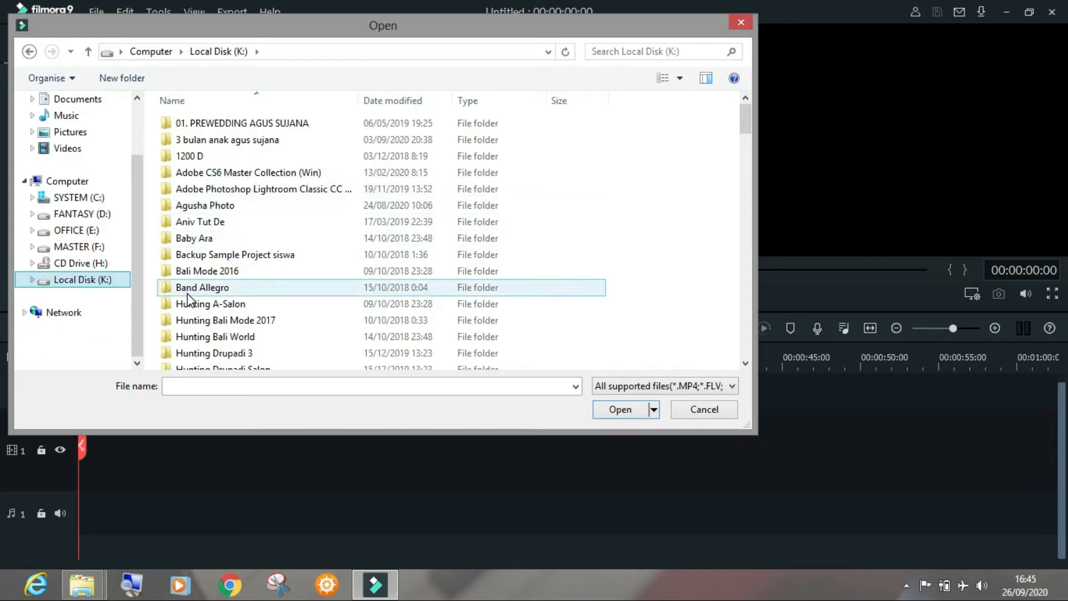
scroll(190, 289, "down", 10)
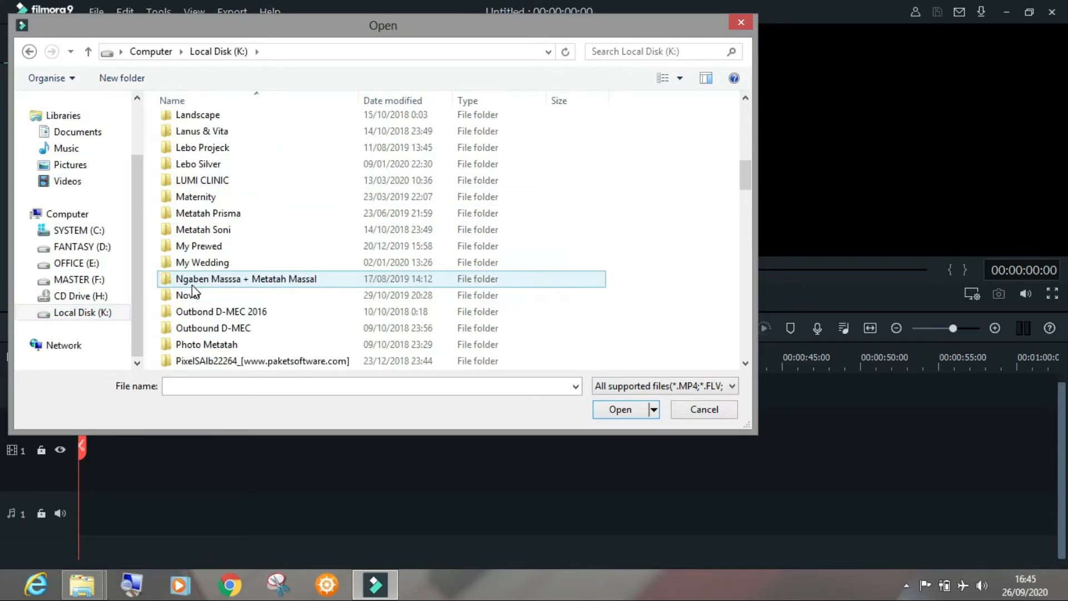
double_click(208, 147)
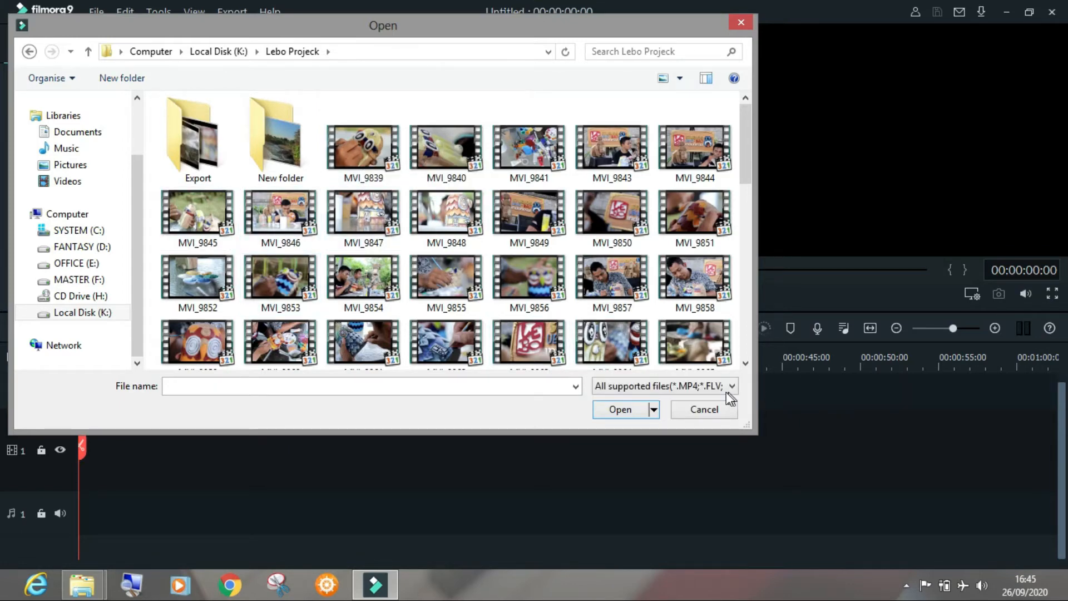
View the supported file type options, and import the MVI_9839 clip from the Lebo Projeck folder into the project media
left_click(714, 393)
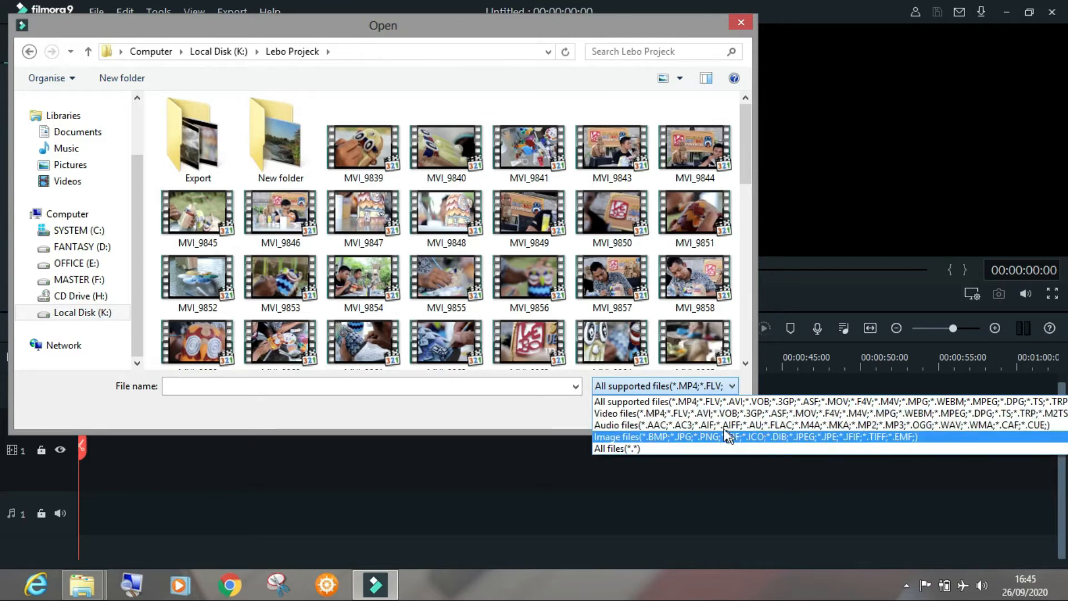
left_click(377, 150)
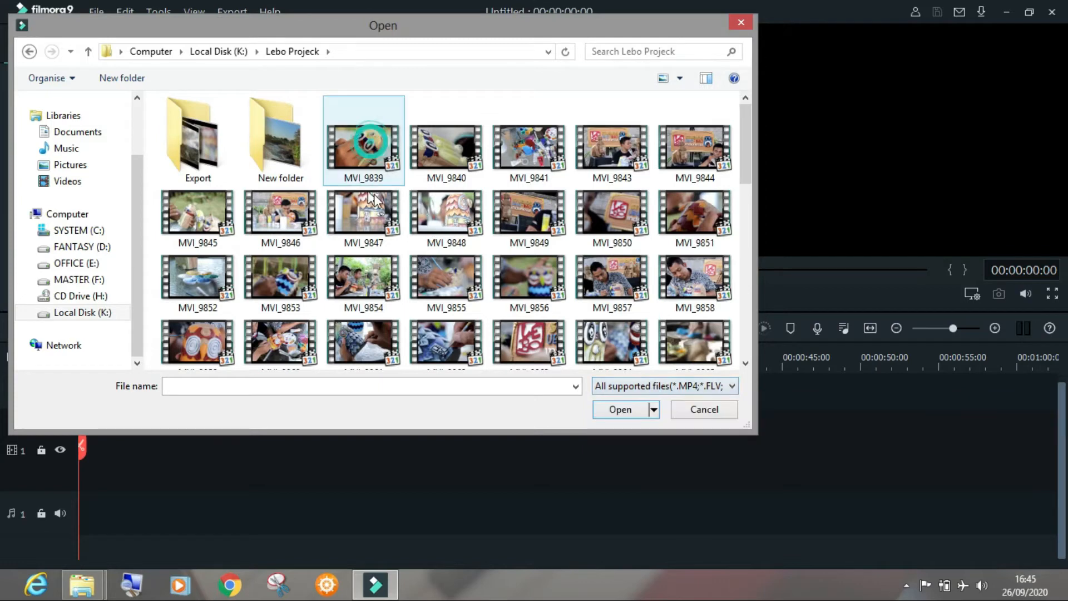
left_click(426, 156)
left_click(347, 150)
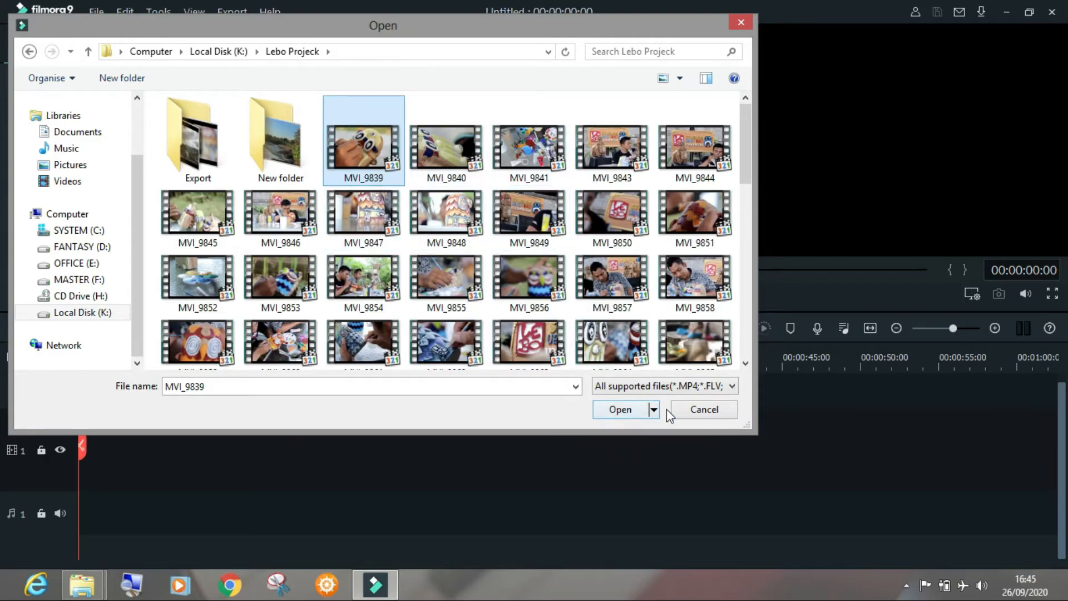
left_click(620, 412)
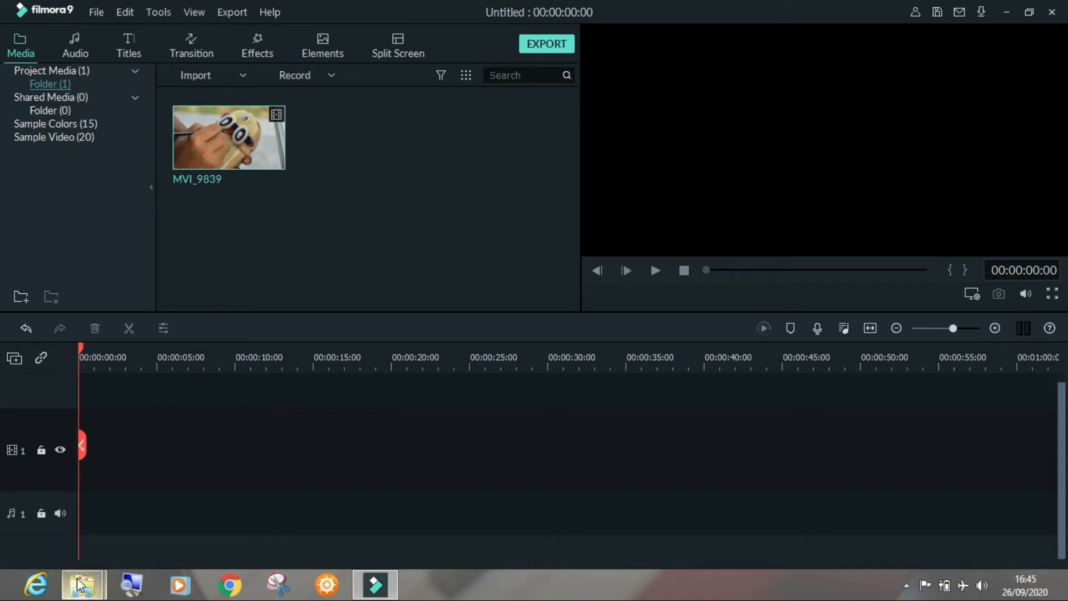
Switch to the Lebo Projeck folder in File Explorer and bring the MVI_9840 clip into Filmora9's project media
mouse_move(81, 585)
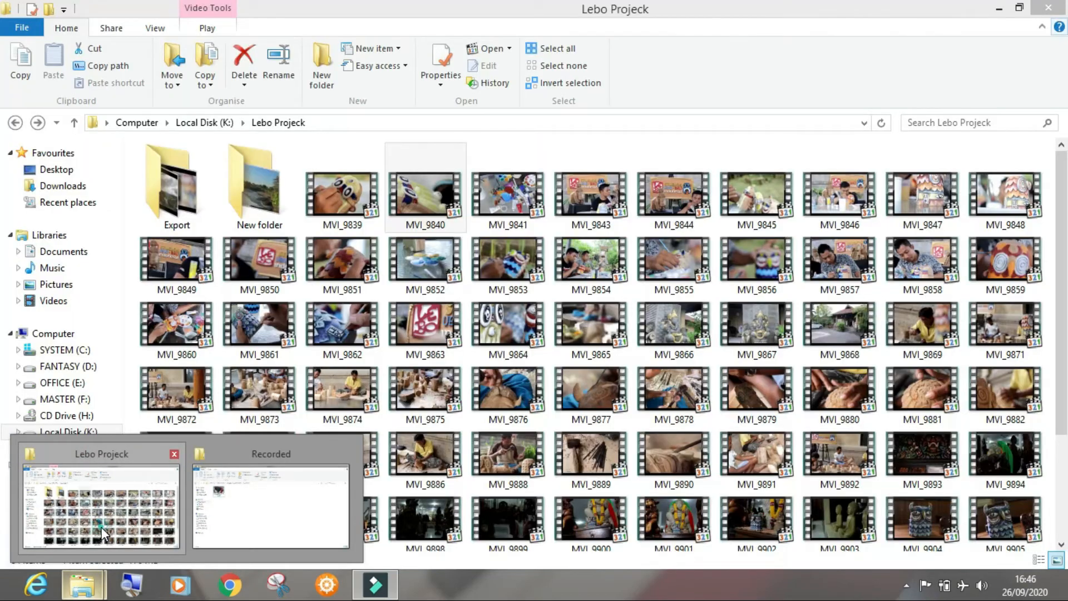
left_click(101, 526)
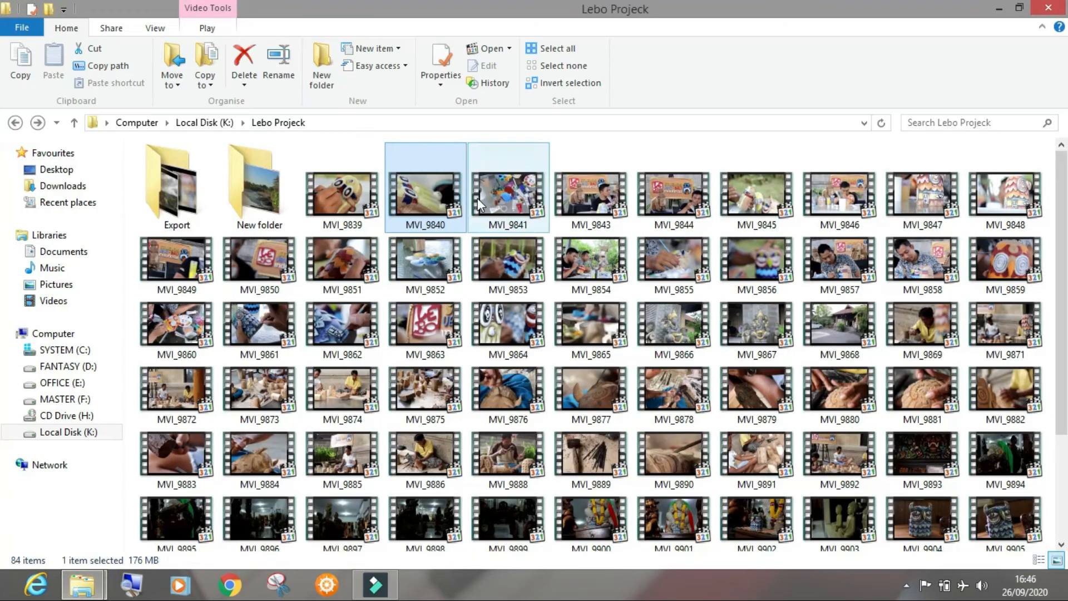
left_click(426, 192)
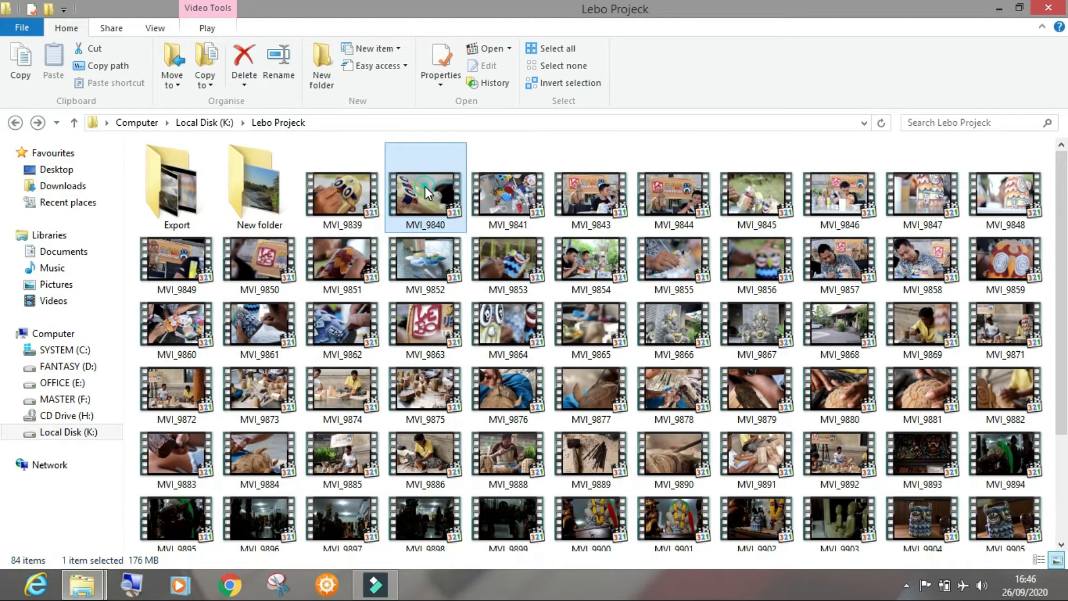
left_click_drag(425, 187, 397, 206)
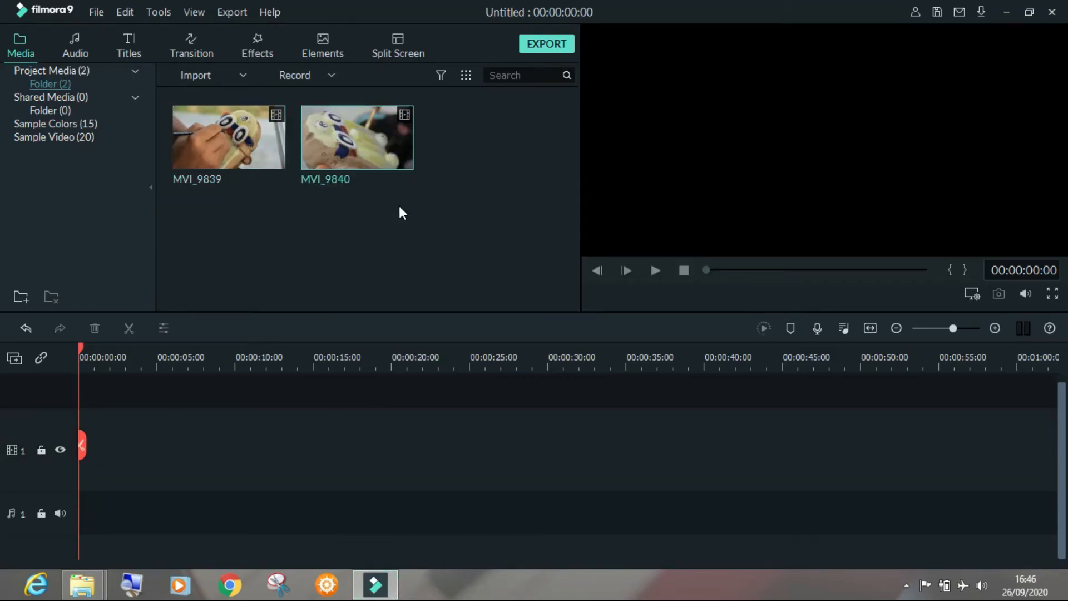
Select MVI_9843, MVI_9844, MVI_9845, MVI_9846 and MVI_9849 together in the Lebo Projeck folder in File Explorer, and bring them into Filmora9's project media
mouse_move(83, 585)
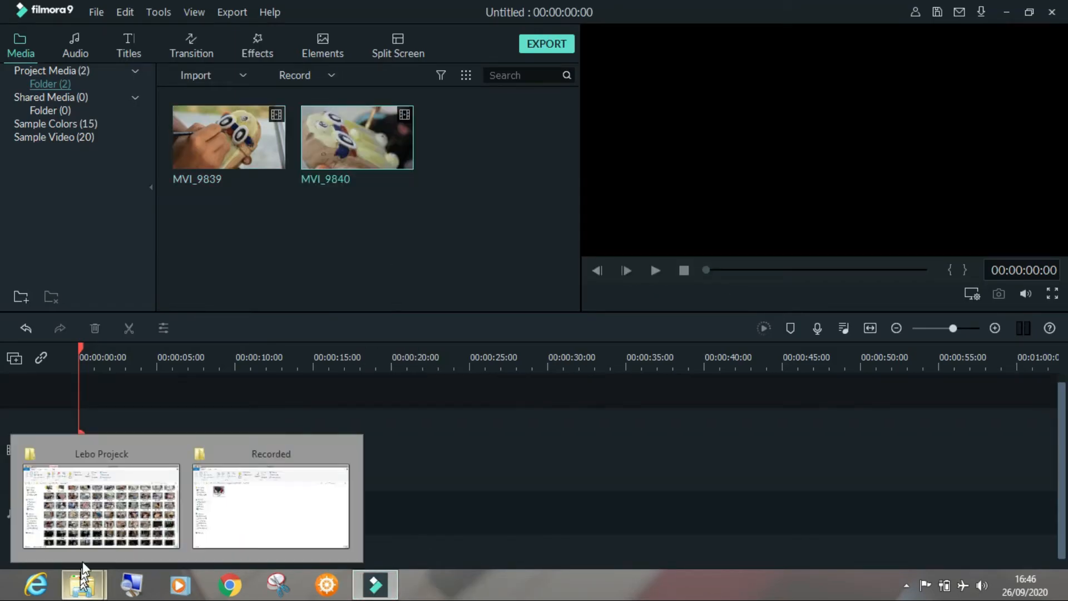
left_click(91, 519)
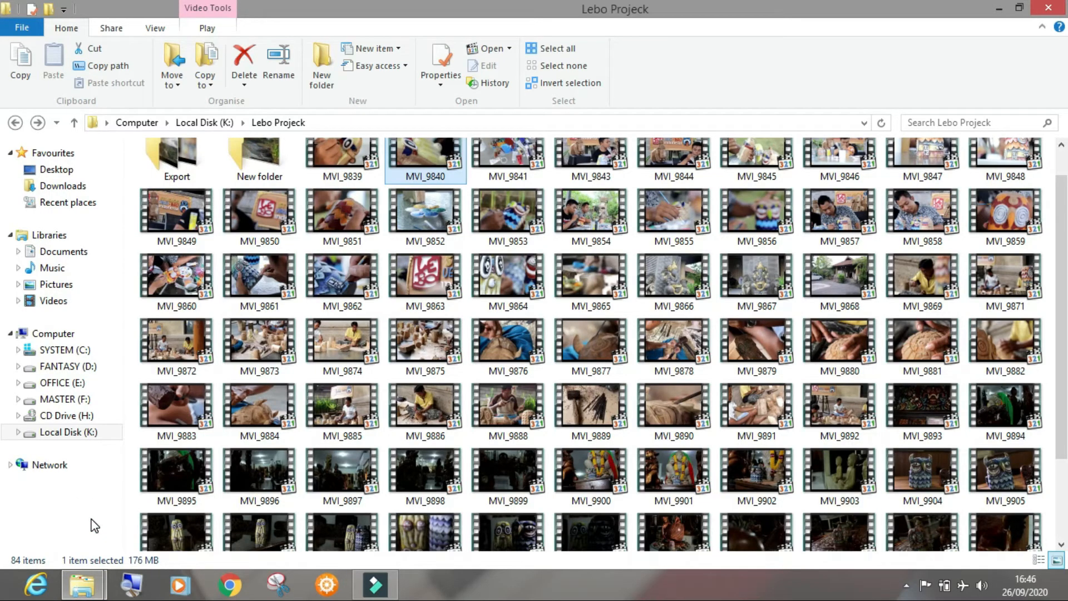
scroll(425, 401, "up", 1)
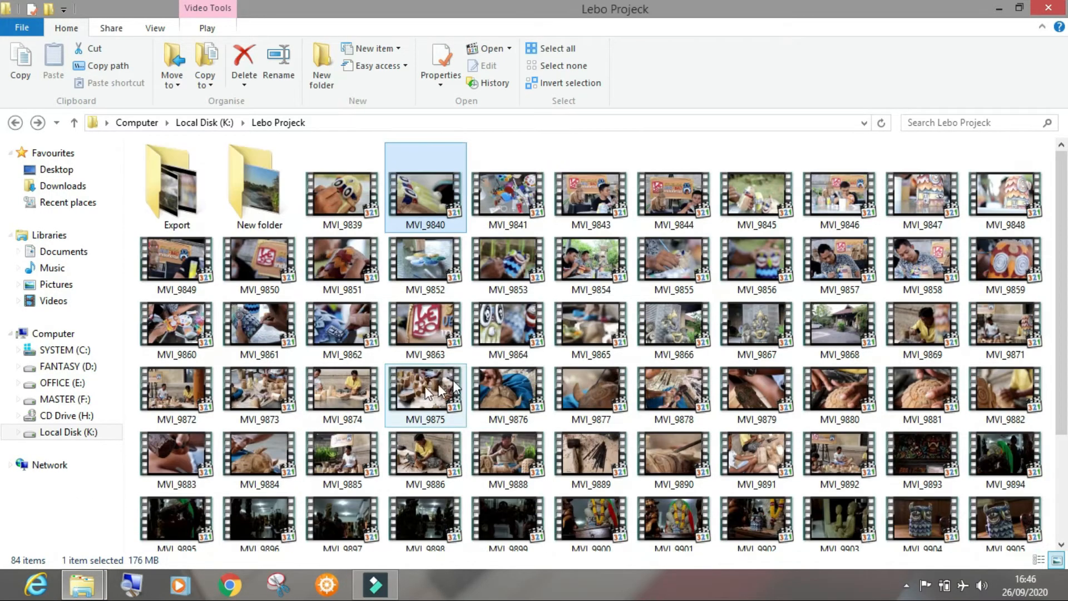
left_click(592, 201)
left_click(673, 202, "ctrl")
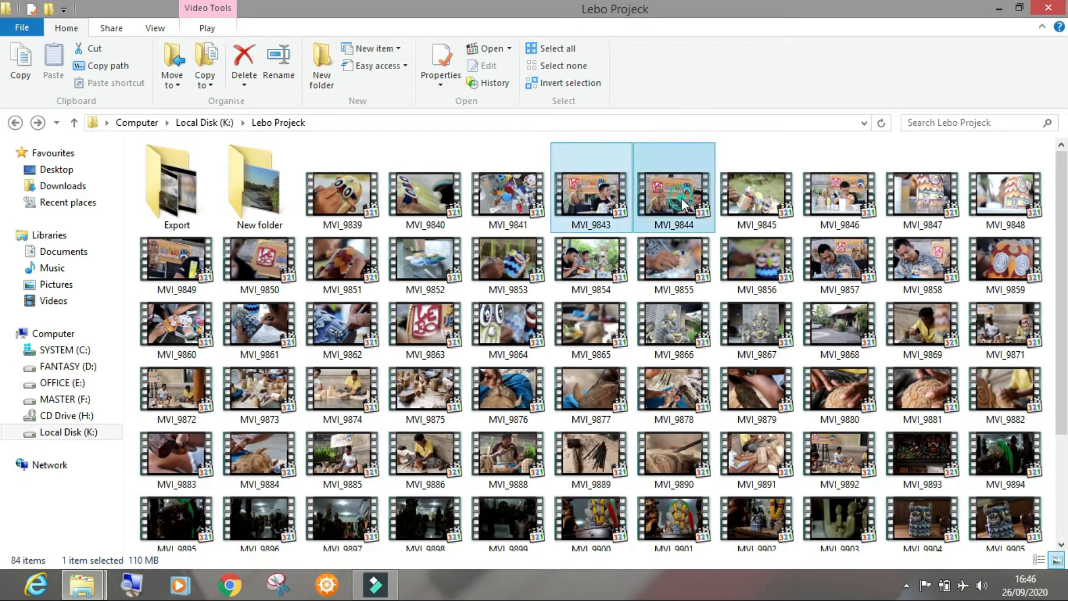
left_click(751, 207, "ctrl")
left_click(852, 188, "ctrl")
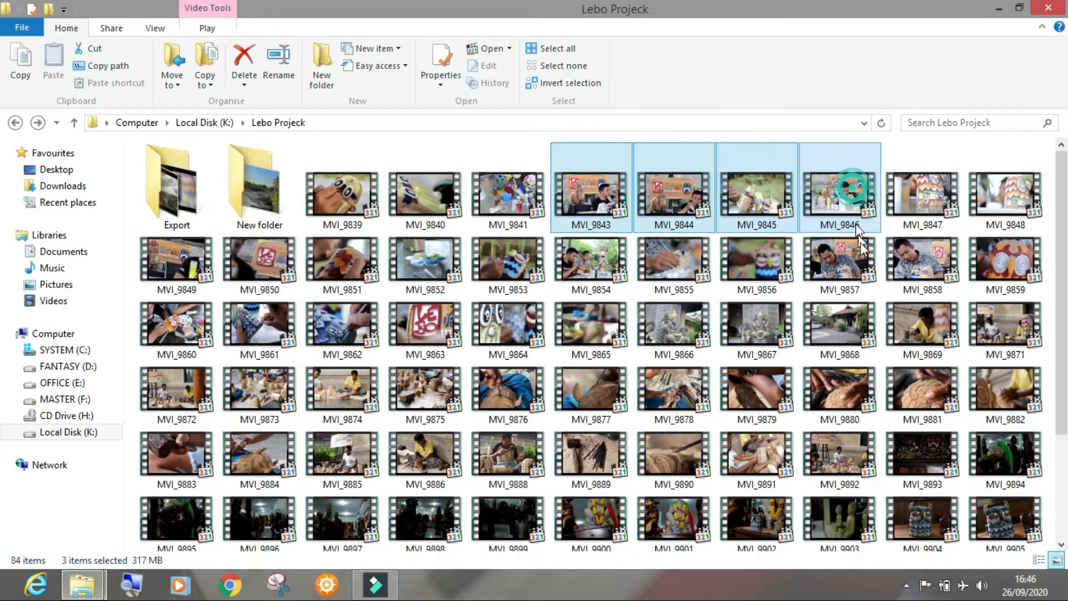
left_click(177, 278, "ctrl")
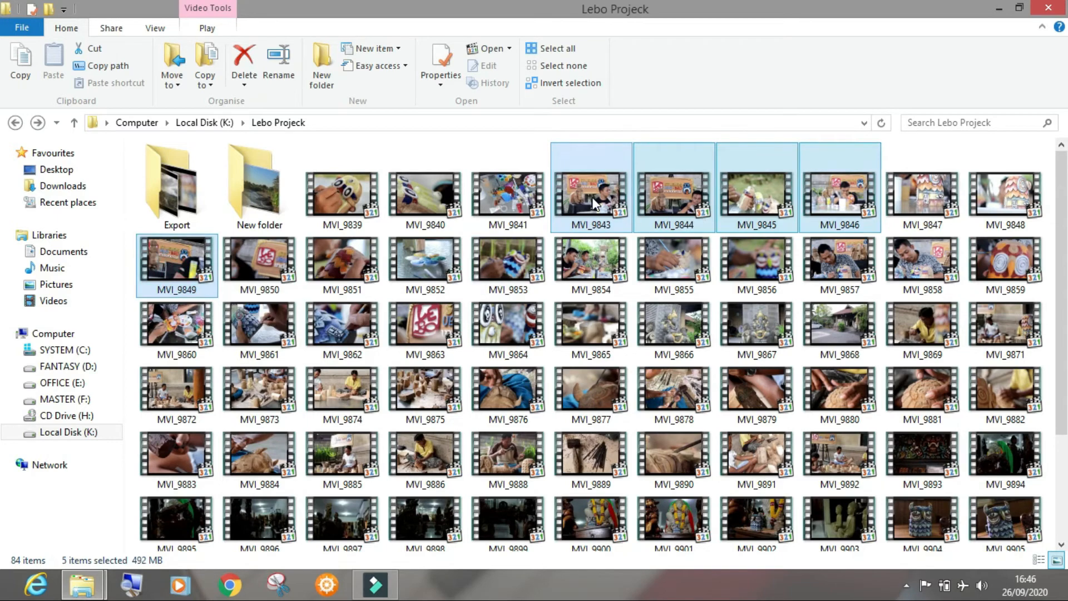
left_click_drag(592, 197, 440, 248)
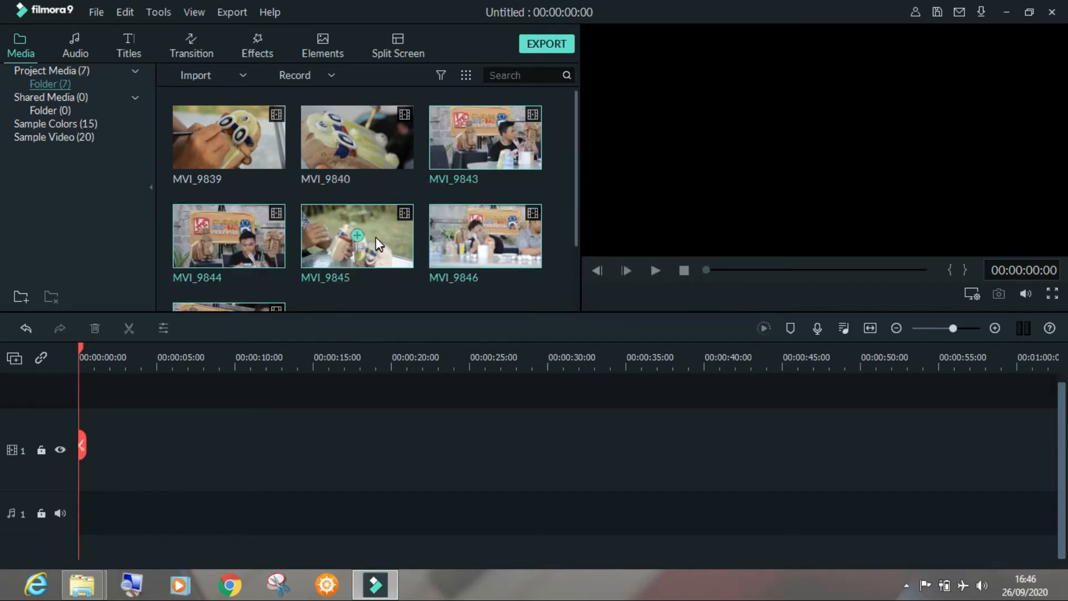
Look through the newly imported clips in the project media, and view the available recording options
scroll(375, 234, "down", 2)
scroll(362, 239, "up", 2)
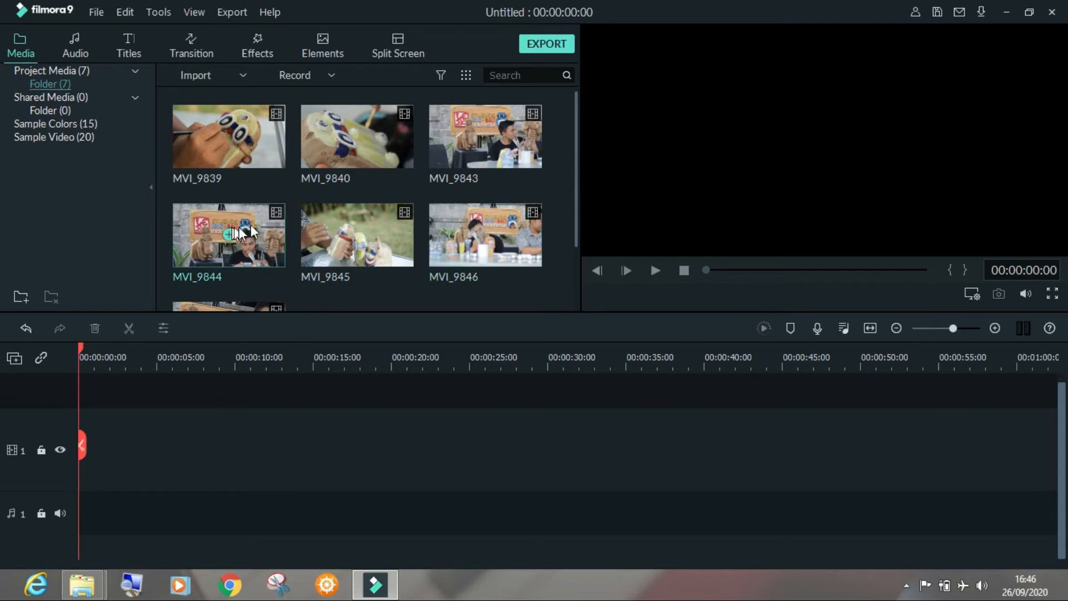
scroll(369, 225, "down", 2)
scroll(390, 247, "up", 2)
left_click(333, 75)
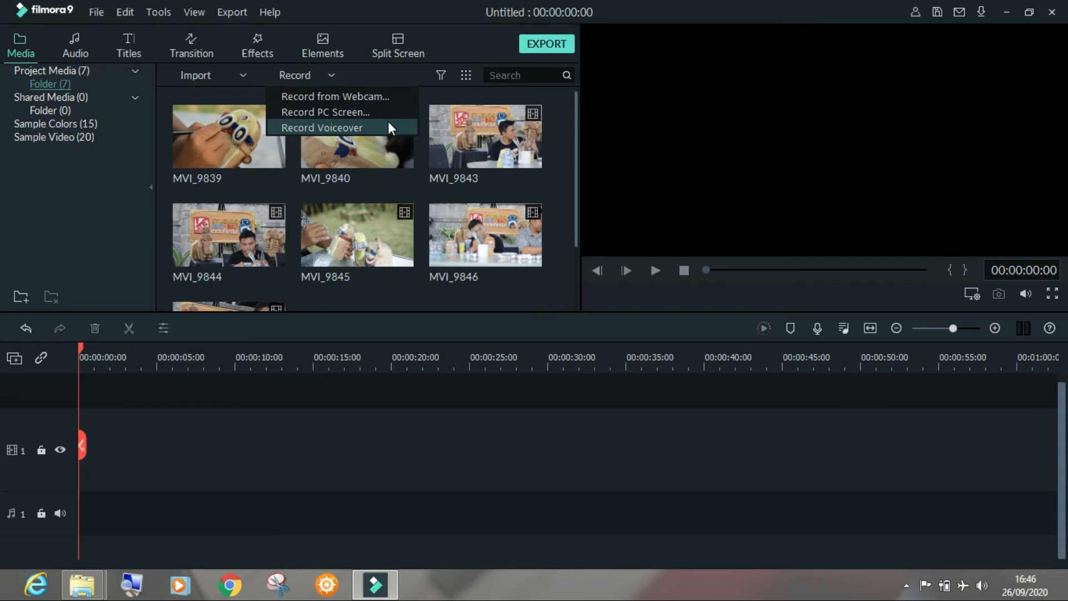
left_click(415, 73)
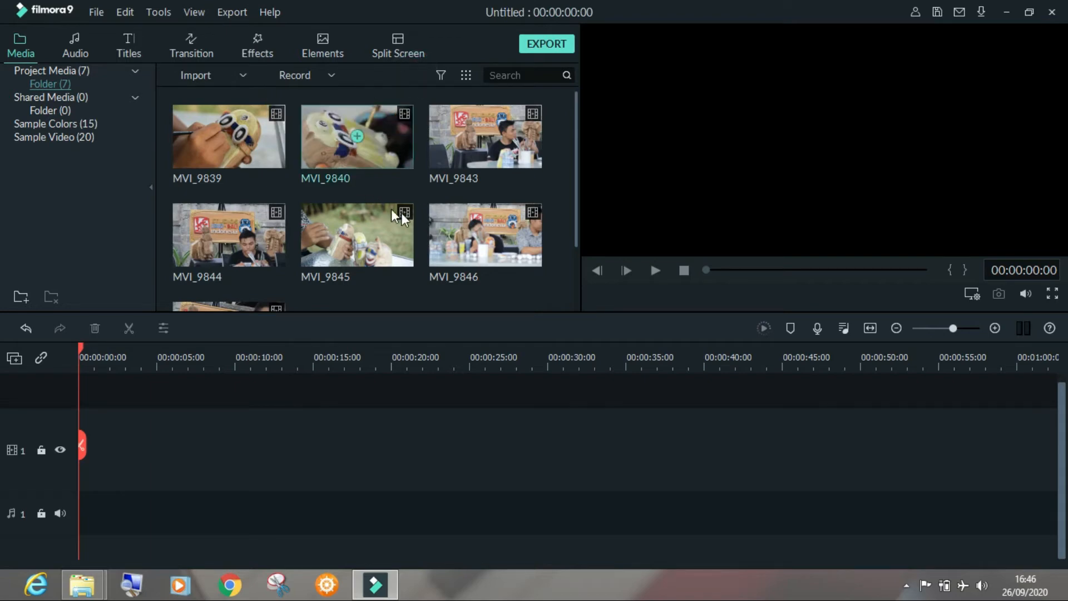
Examine the full list of imported clips, selecting MVI_9840 and MVI_9843 in turn
scroll(373, 288, "down", 2)
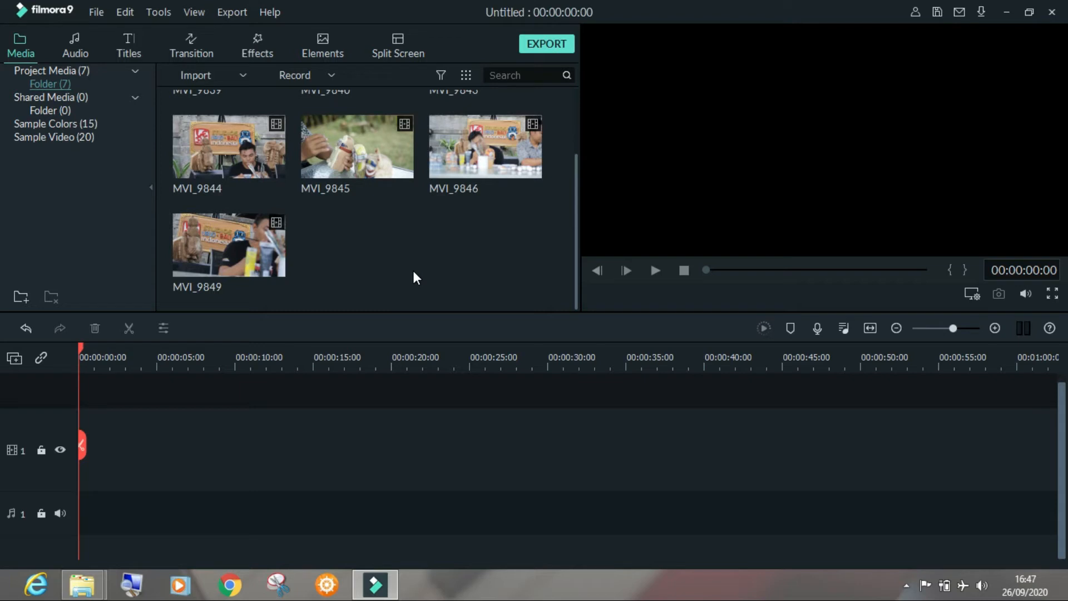
scroll(382, 238, "up", 2)
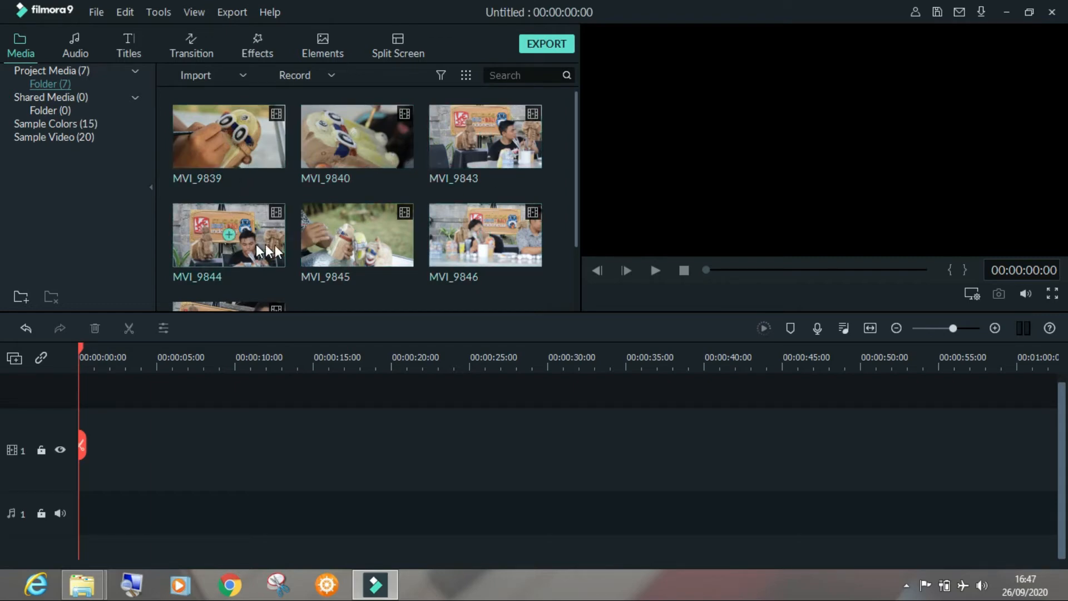
left_click(377, 156)
left_click(455, 162)
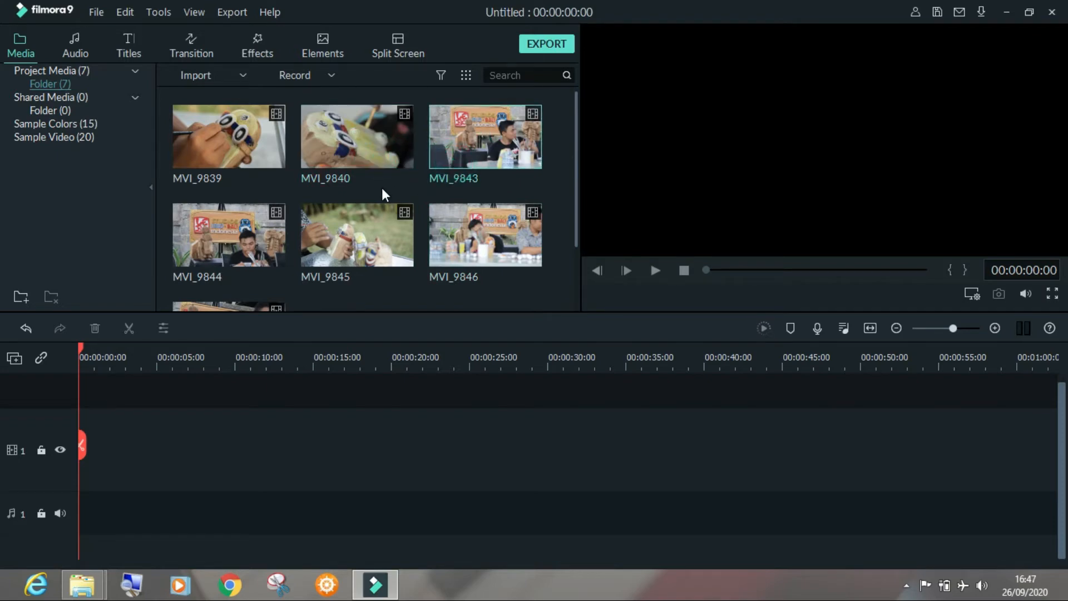
scroll(382, 188, "down", 2)
scroll(327, 209, "up", 2)
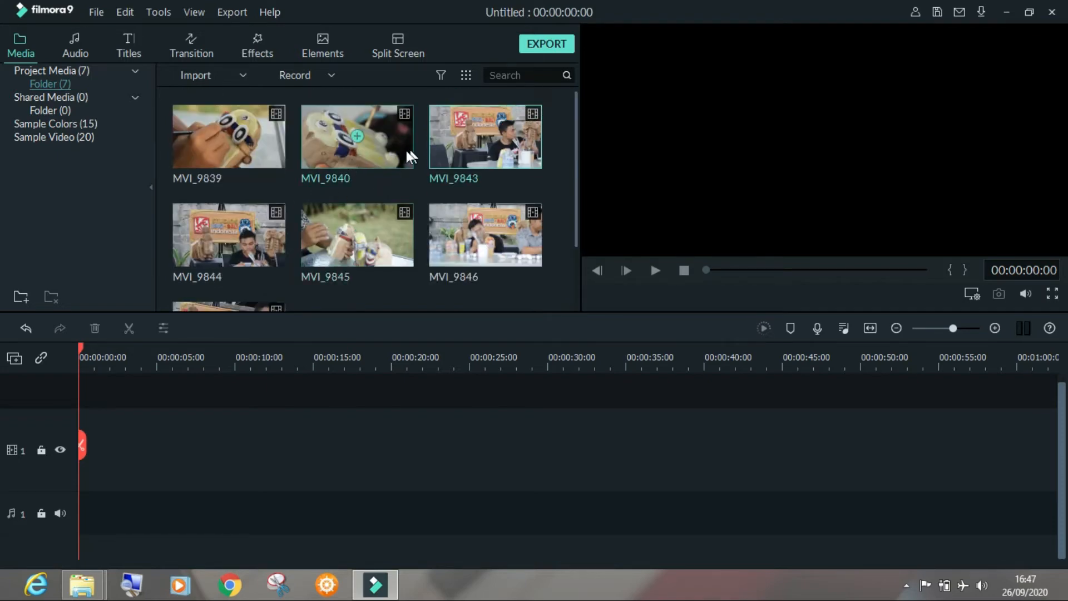
Preview the MVI_9839 clip, stopping, restarting and pausing its playback
left_click(265, 159)
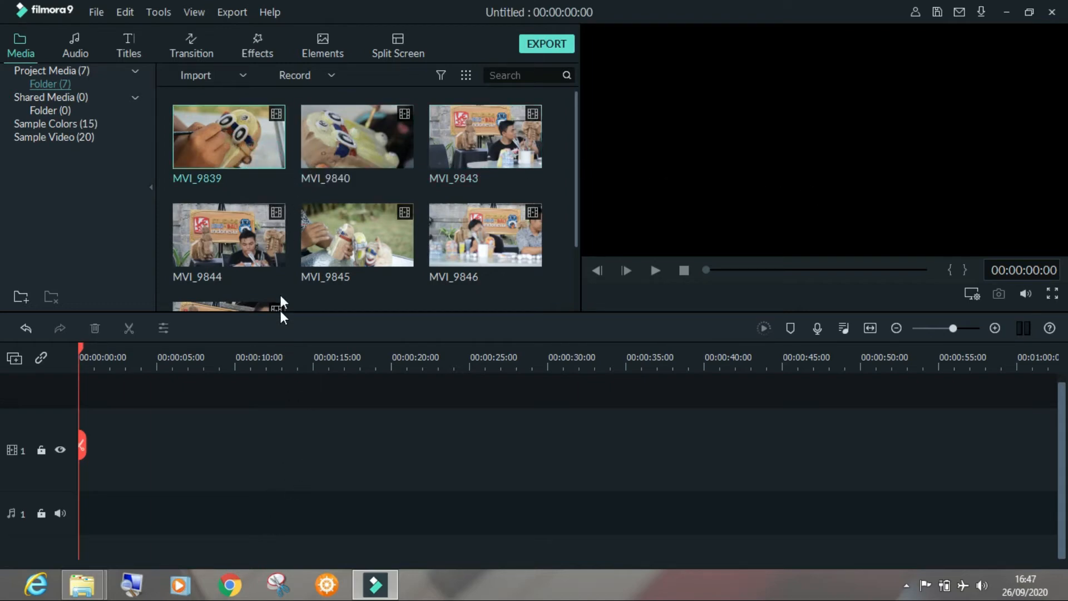
double_click(262, 151)
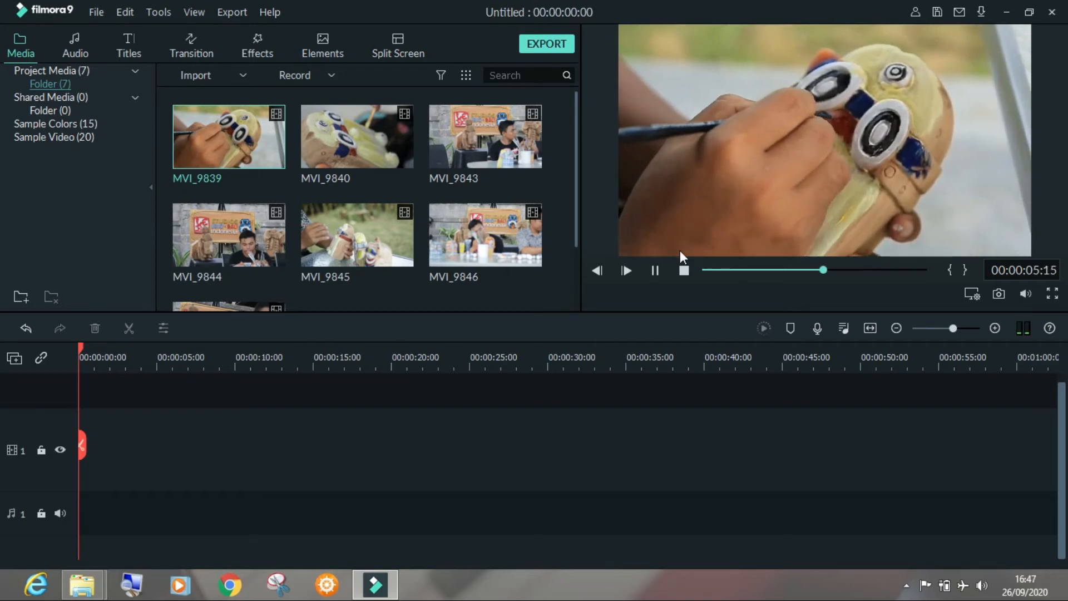
left_click(684, 270)
left_click(661, 268)
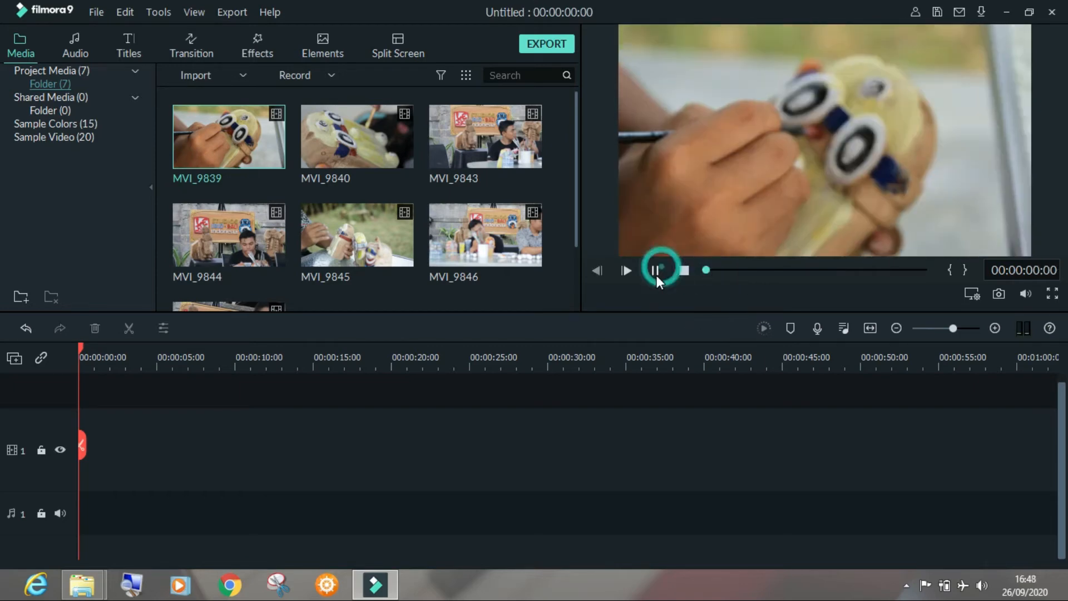
left_click(685, 271)
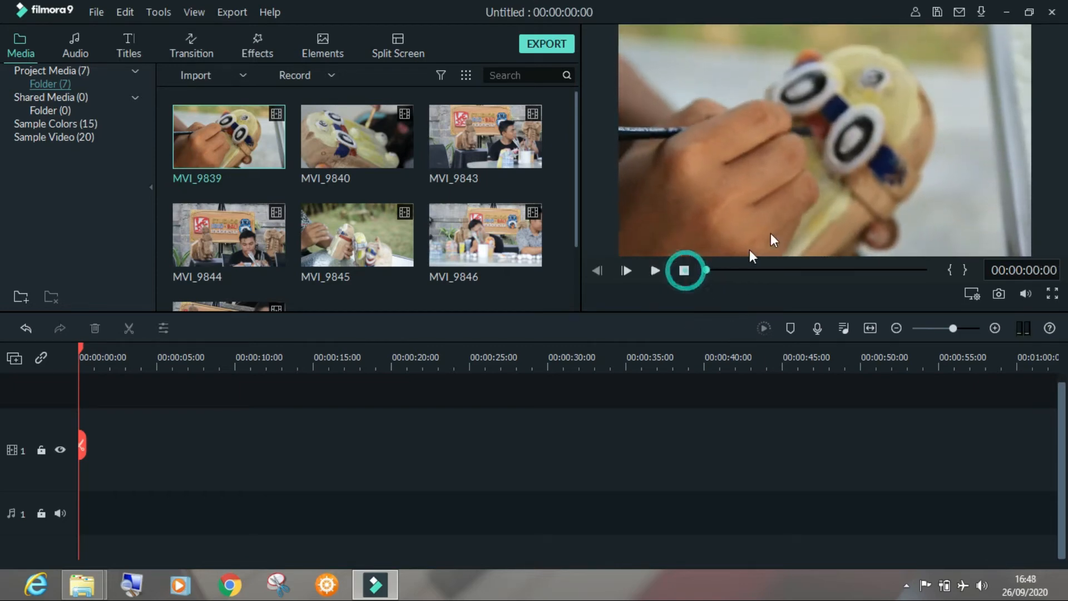
left_click(655, 272)
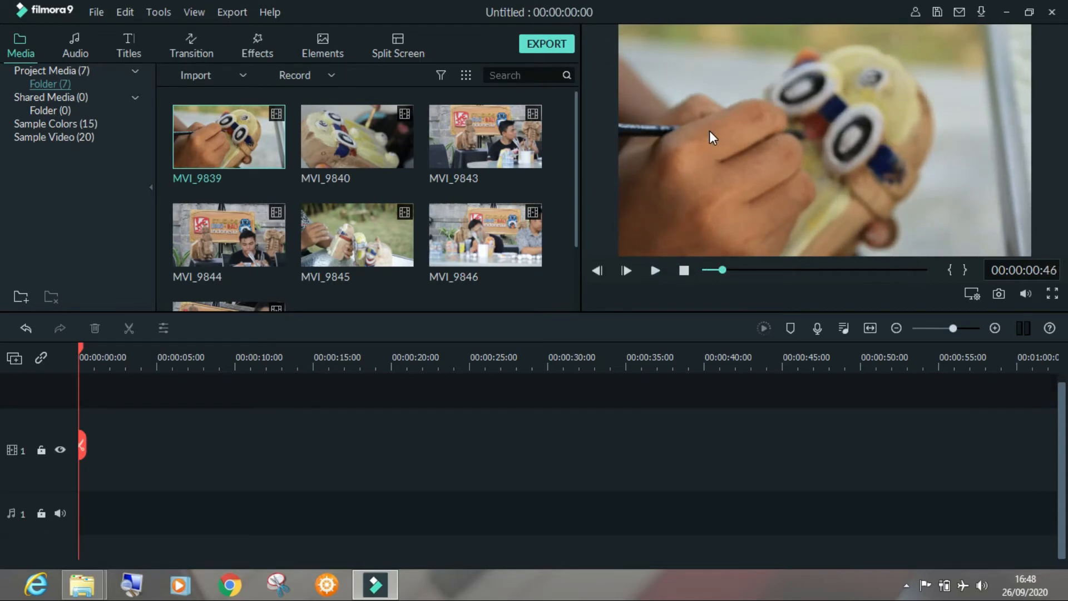
Set the preview's playback quality to 1/2, and play the MVI_9839 clip briefly before pausing it
right_click(711, 107)
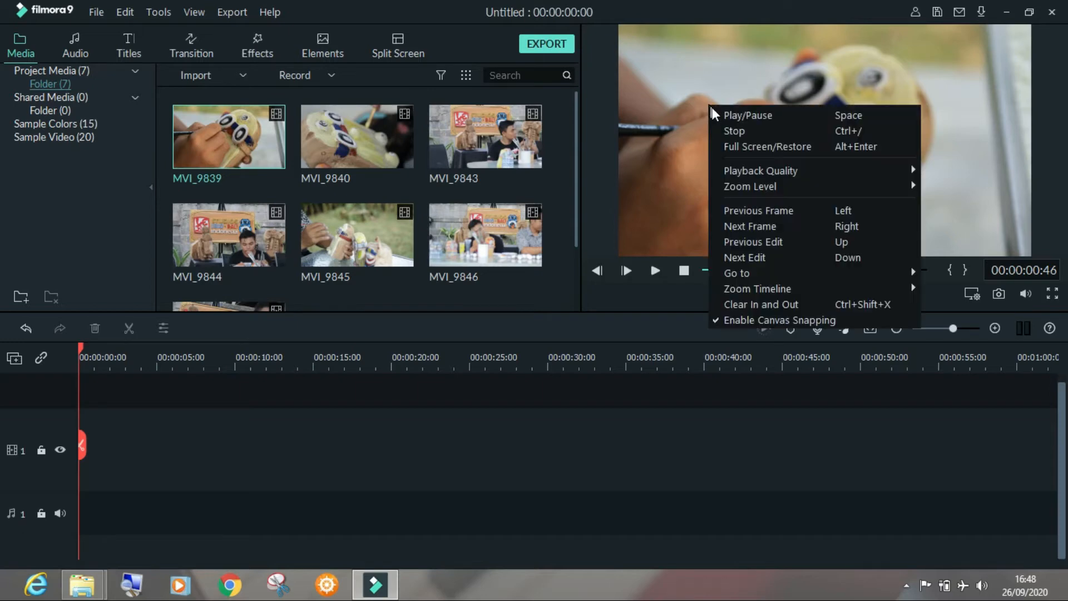
mouse_move(839, 171)
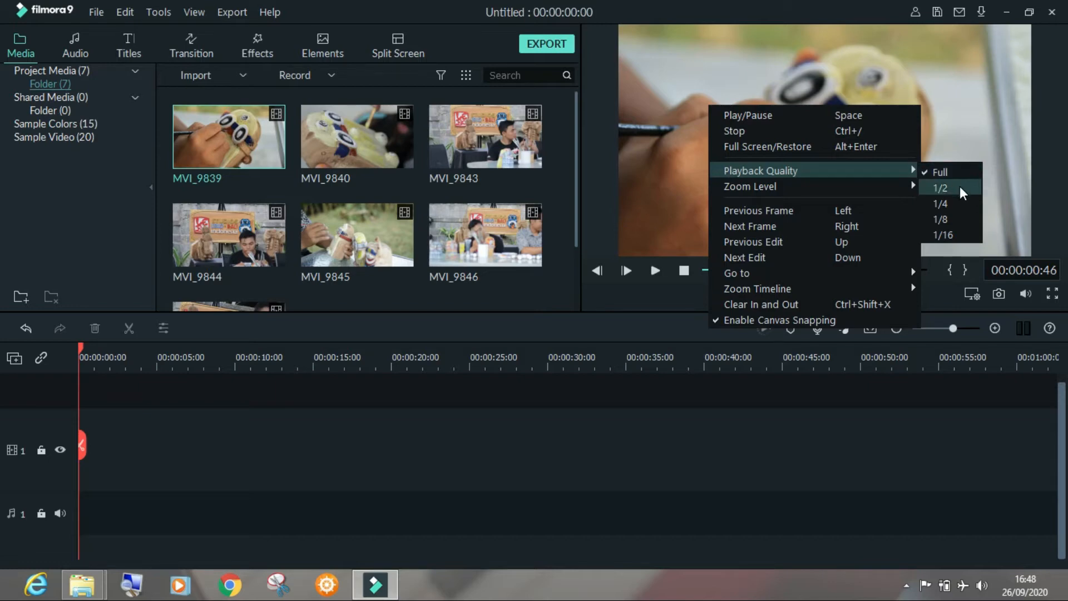
left_click(952, 188)
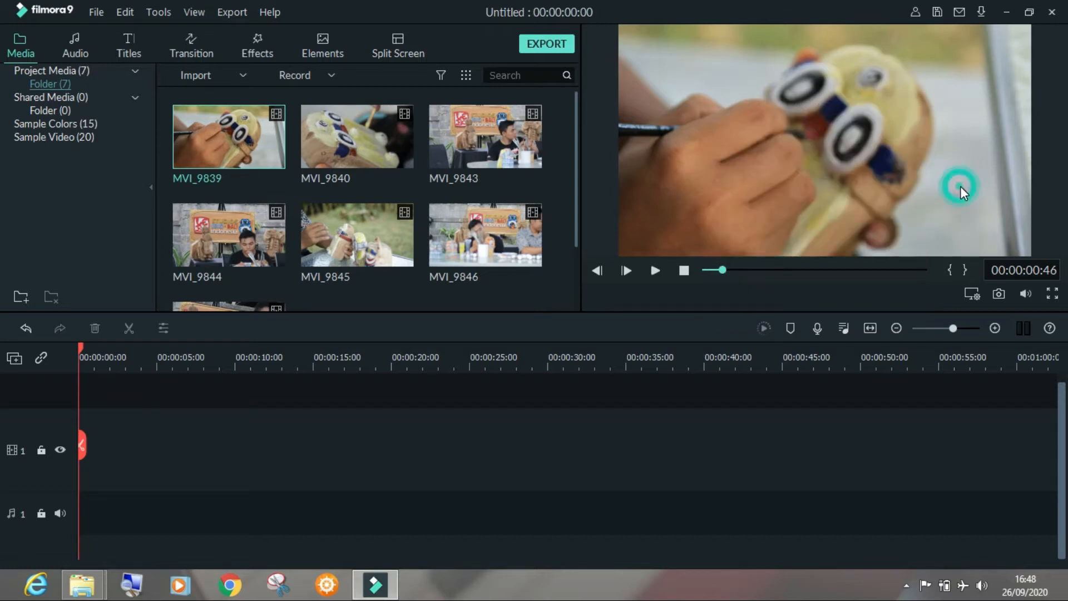
left_click(655, 271)
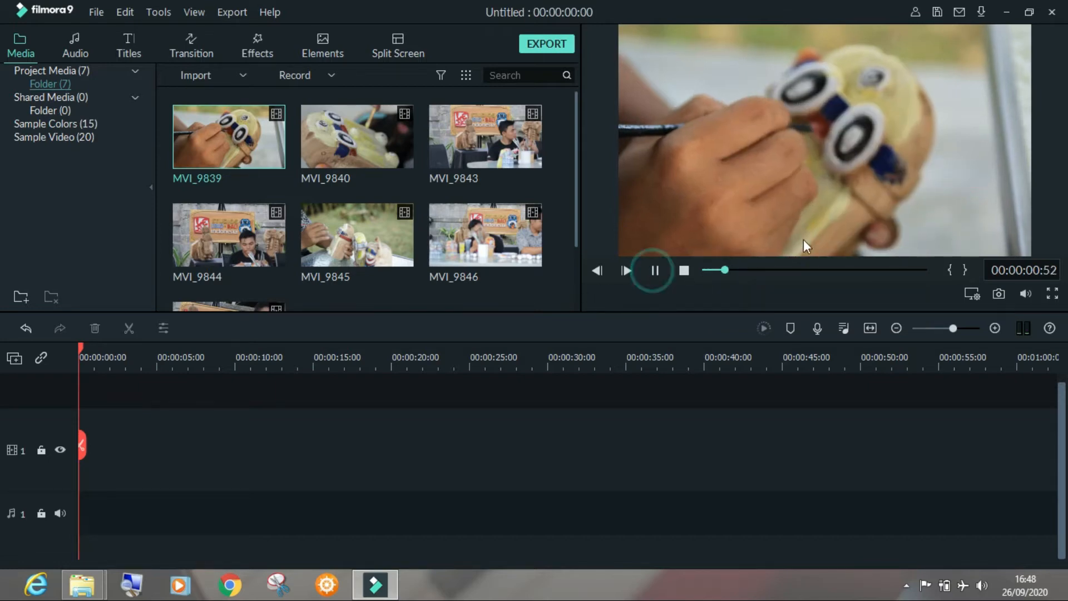
left_click(656, 270)
Revisit the preview's playback quality options, and resume playing the MVI_9839 clip before stopping it
right_click(793, 84)
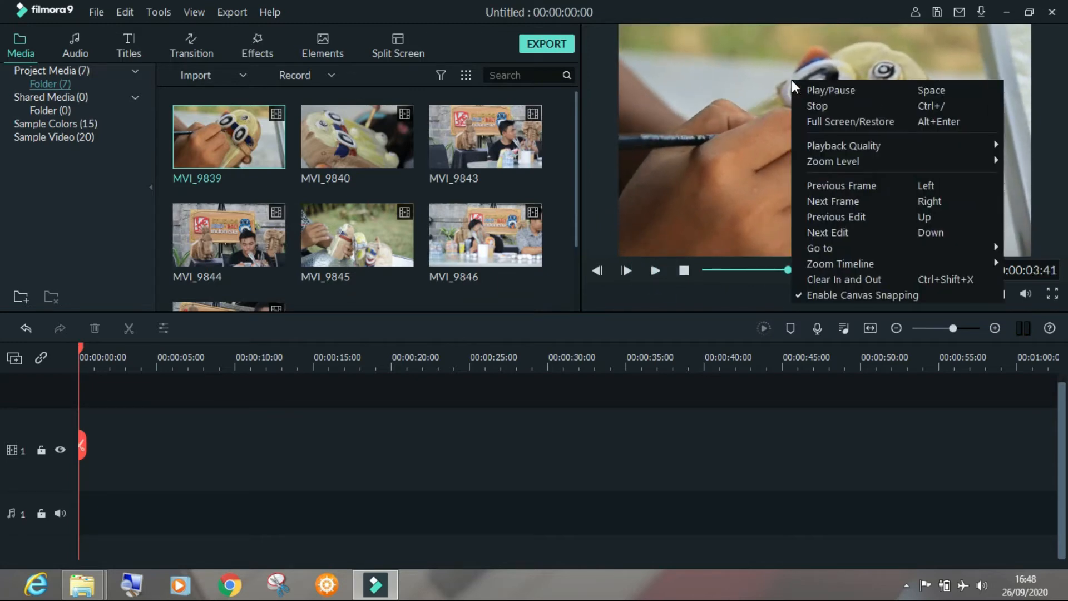
mouse_move(995, 147)
left_click(1026, 167)
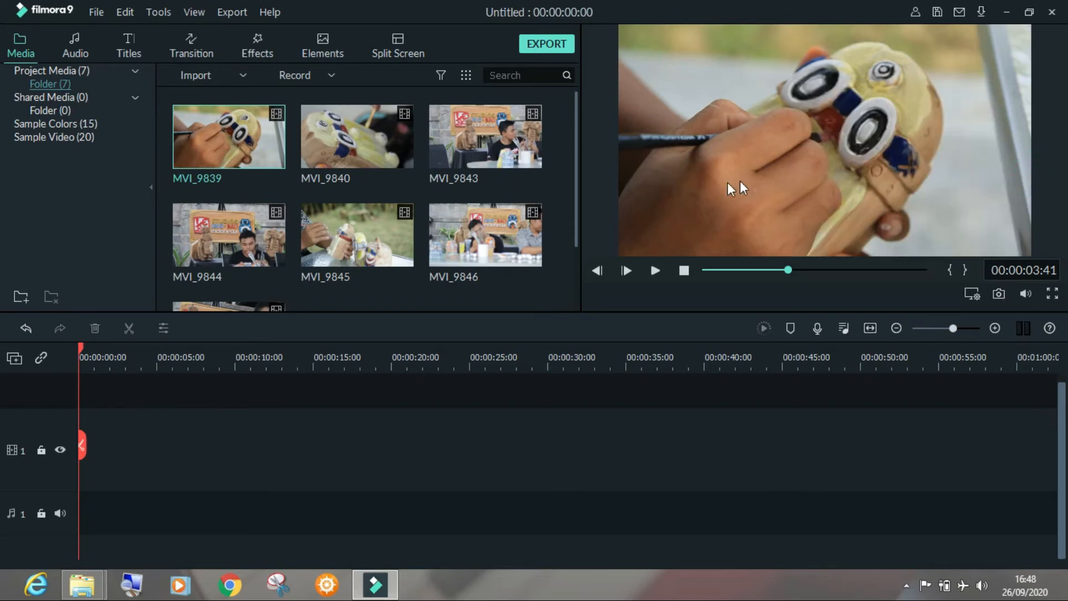
left_click(656, 270)
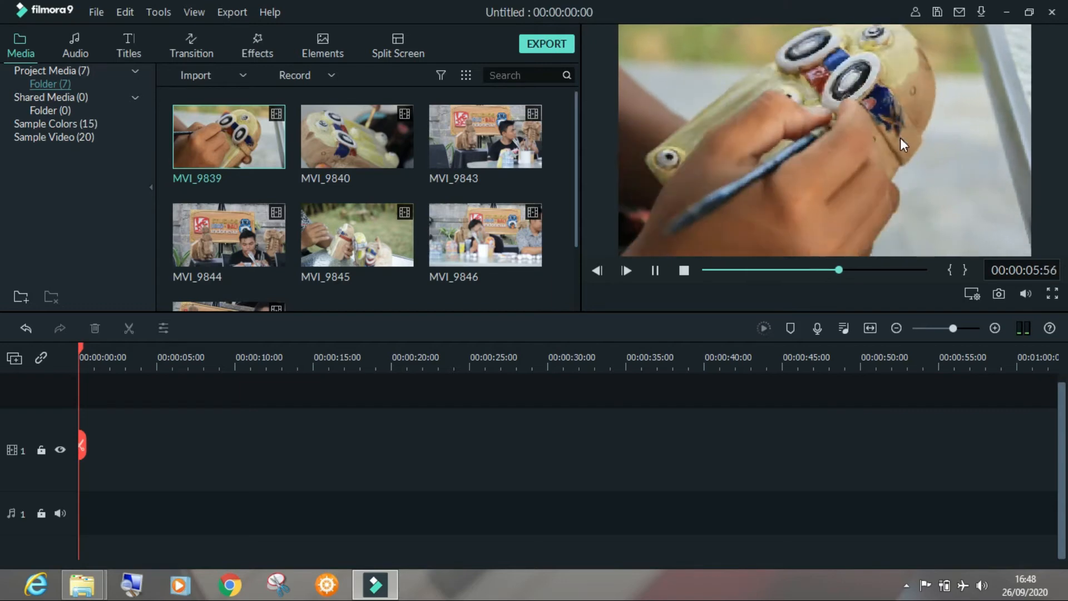
left_click(684, 271)
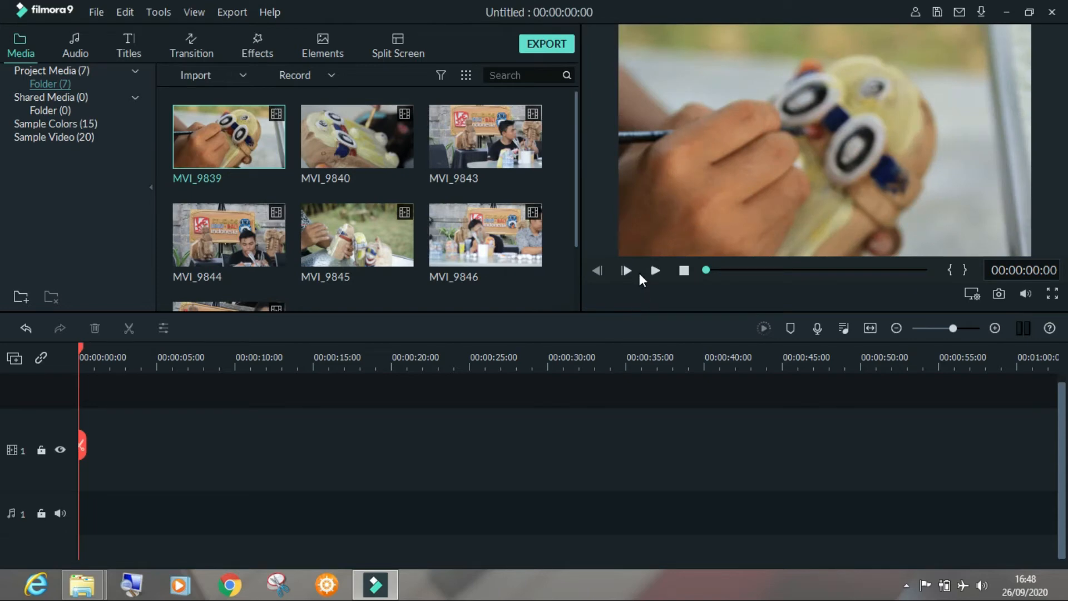
right_click(685, 146)
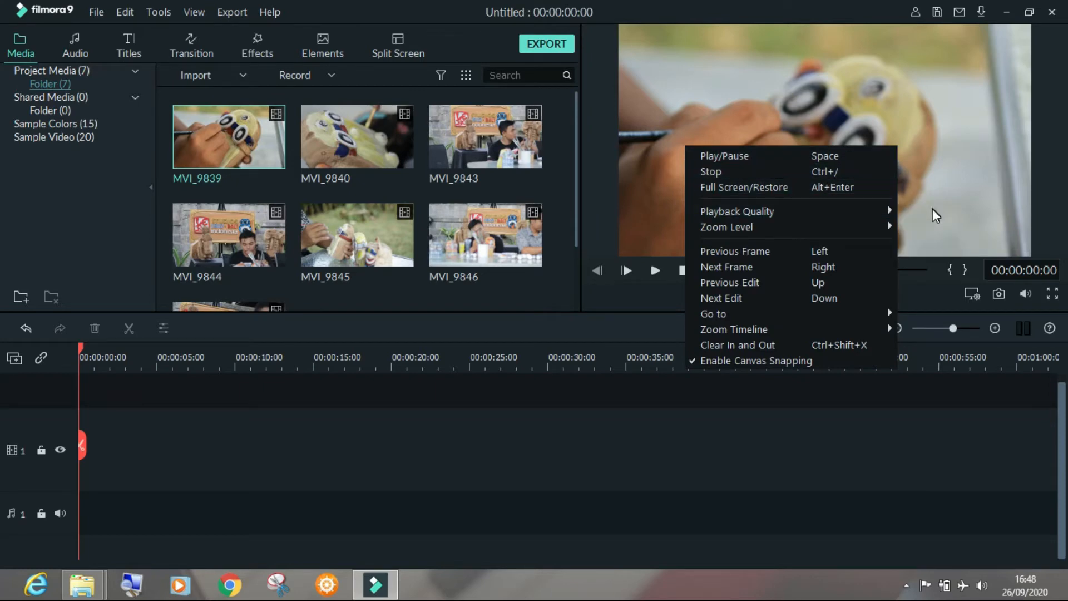
mouse_move(891, 216)
left_click(926, 230)
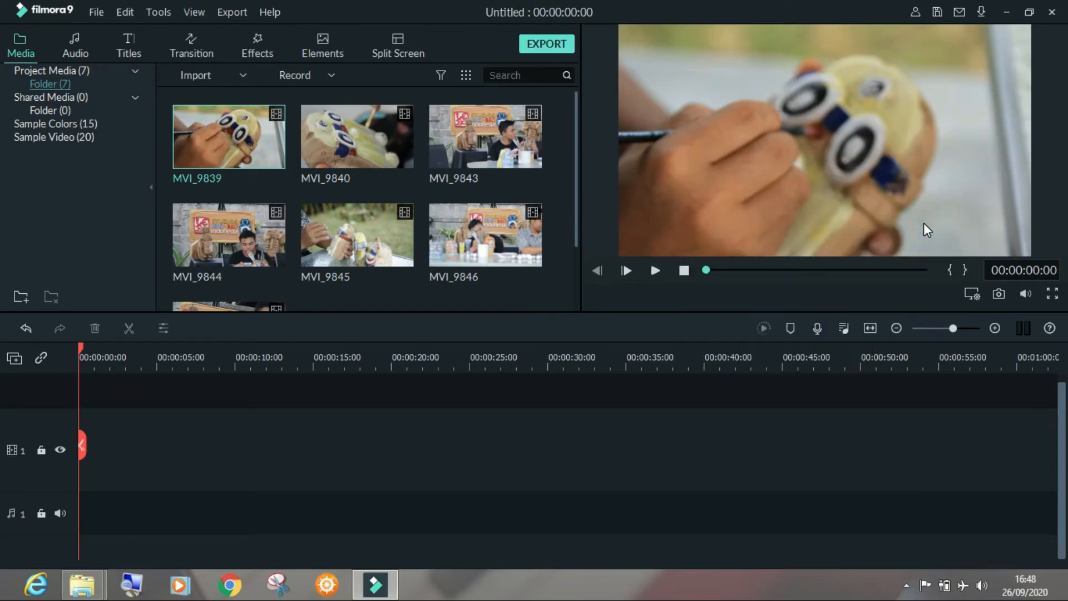
Add the MVI_9839 clip to the timeline, matching the project settings to the media at 1280 x 720 60fps
left_click(364, 151)
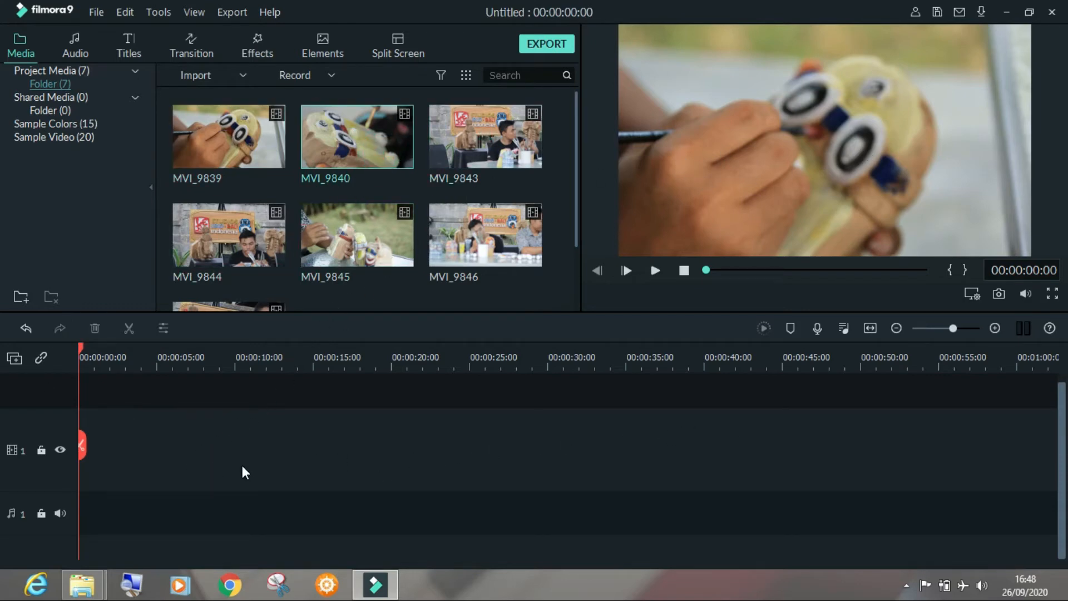
left_click(243, 158)
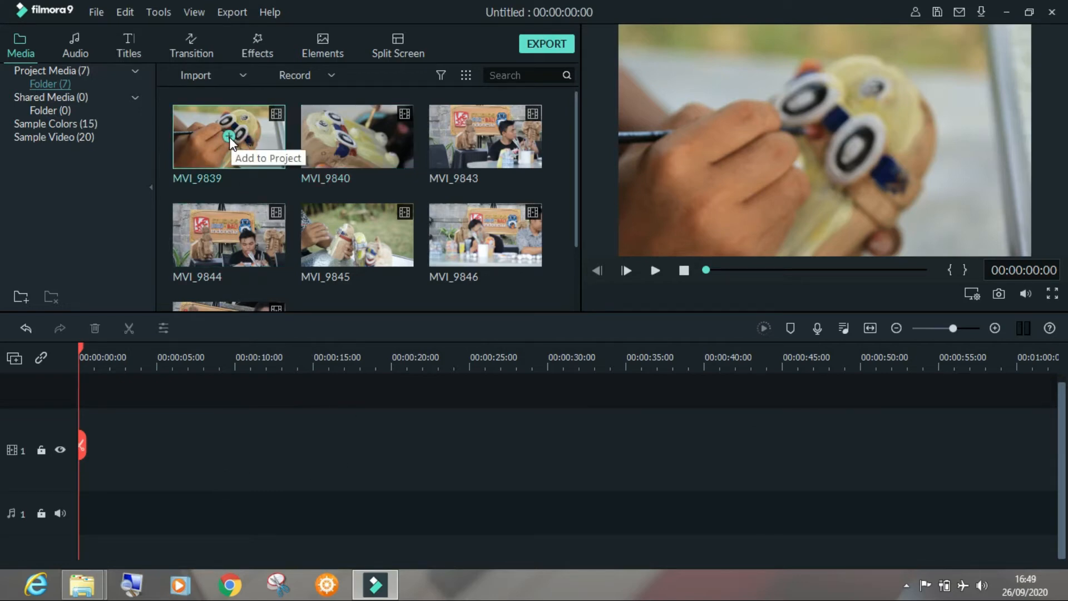
left_click(230, 138)
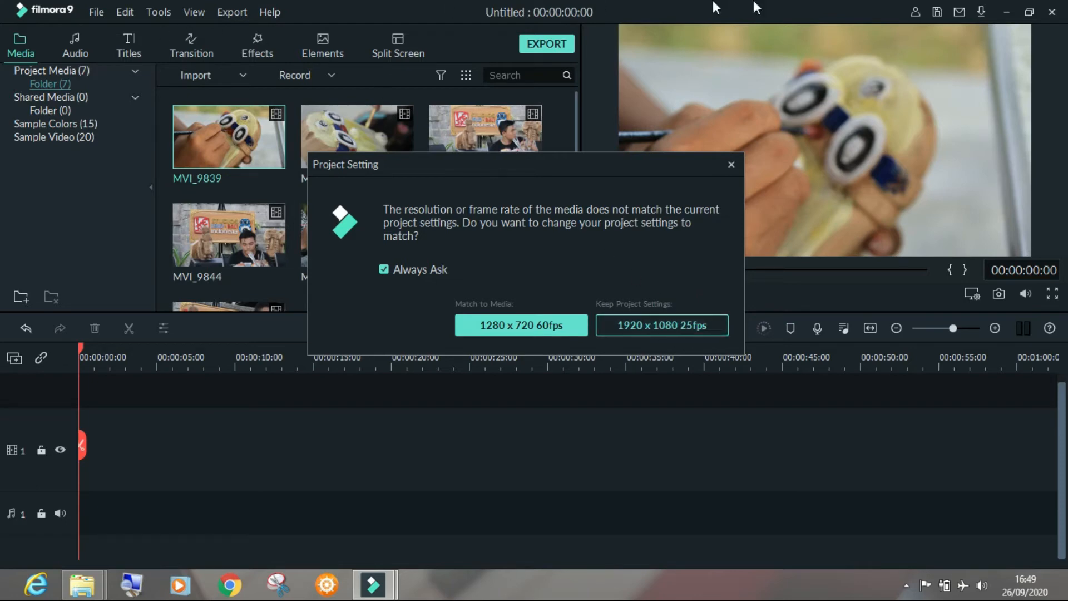
left_click(536, 326)
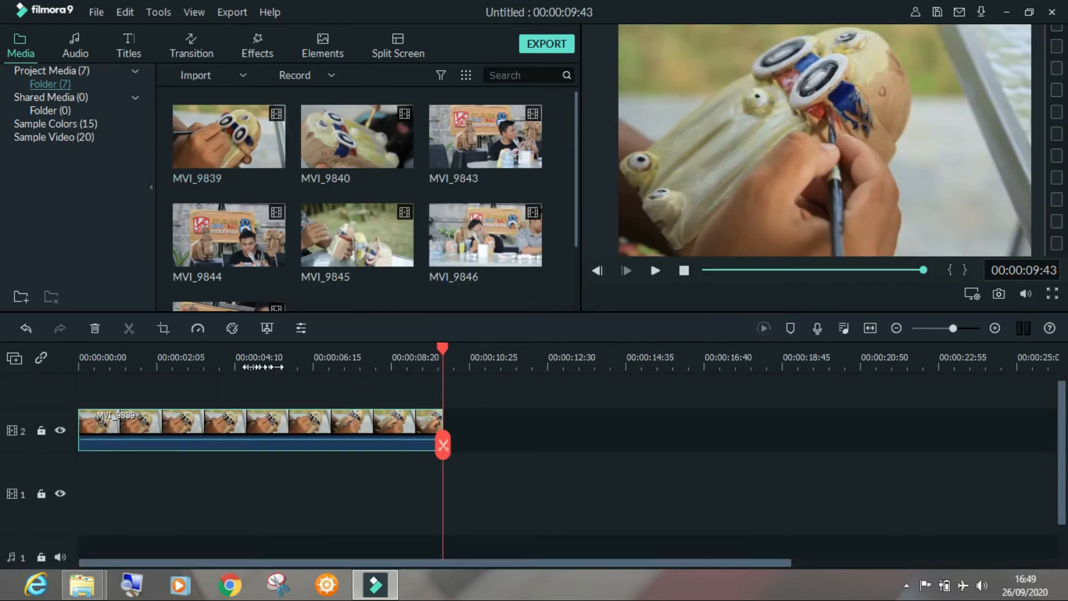
Scrub back through the MVI_9839 clip on video track 2, and delete the clip from the timeline
left_click(191, 359)
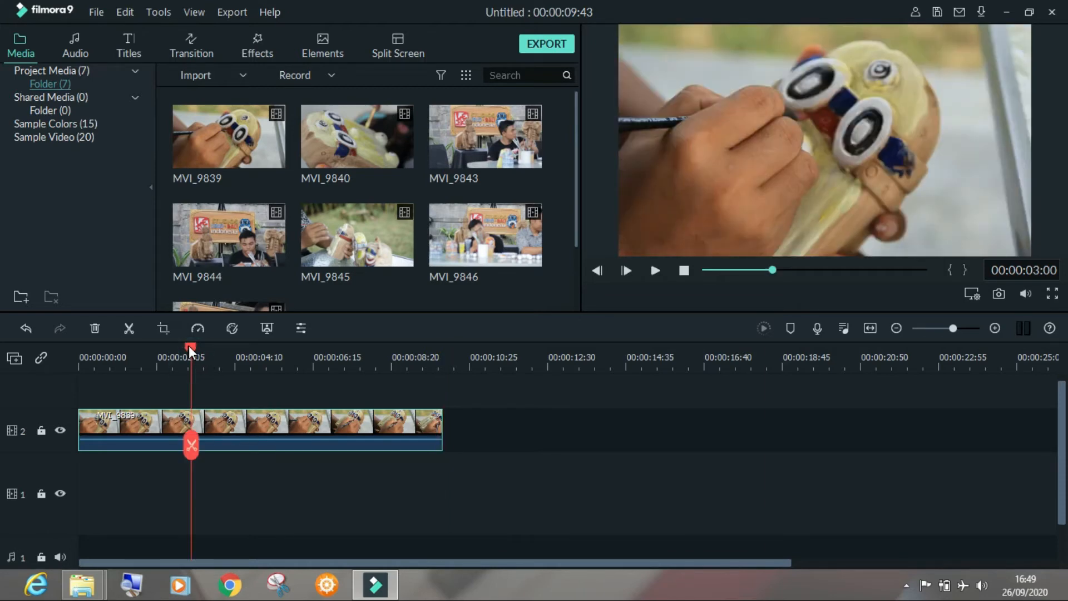
mouse_move(191, 350)
left_mouse_down()
mouse_move(145, 351)
mouse_move(182, 350)
left_mouse_up()
scroll(236, 433, "up", 1)
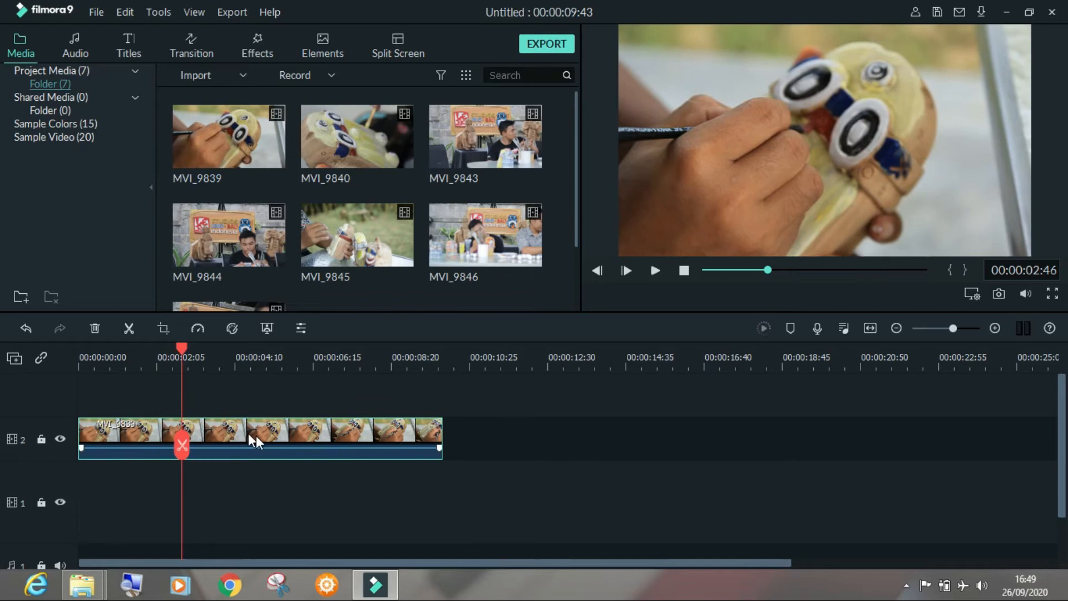
left_click(315, 439)
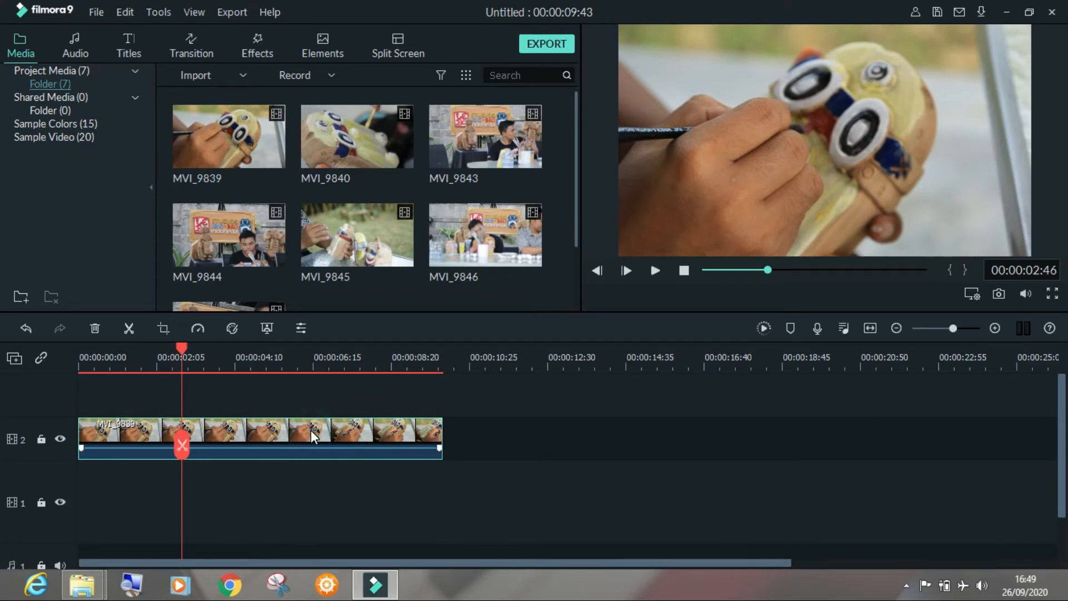
key("Delete")
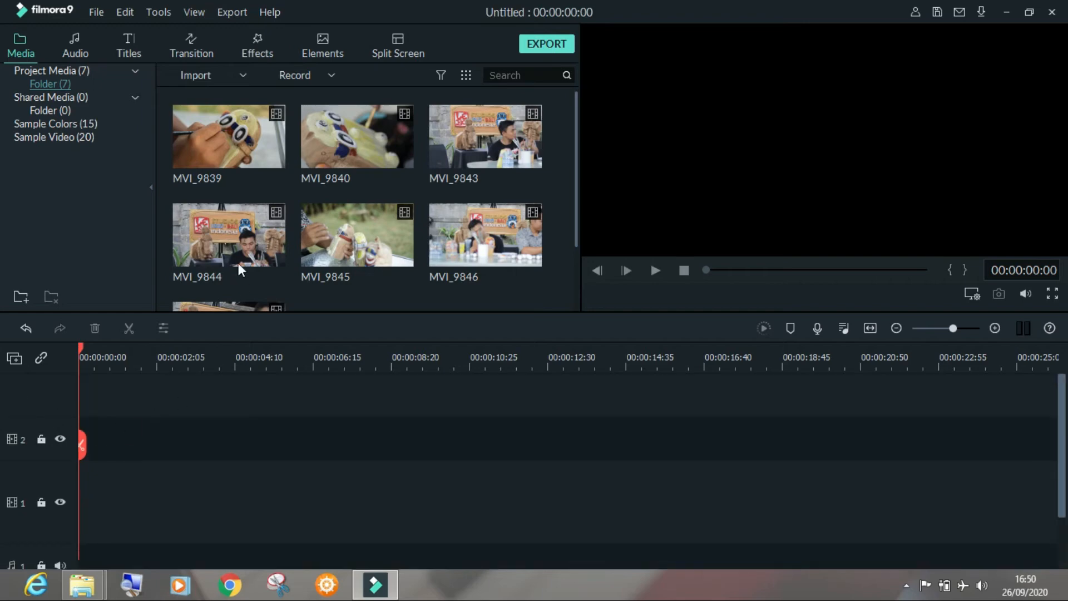
Place the MVI_9839 clip at the start of video track 1
scroll(237, 409, "down", 2)
left_click(38, 457)
left_click(39, 487)
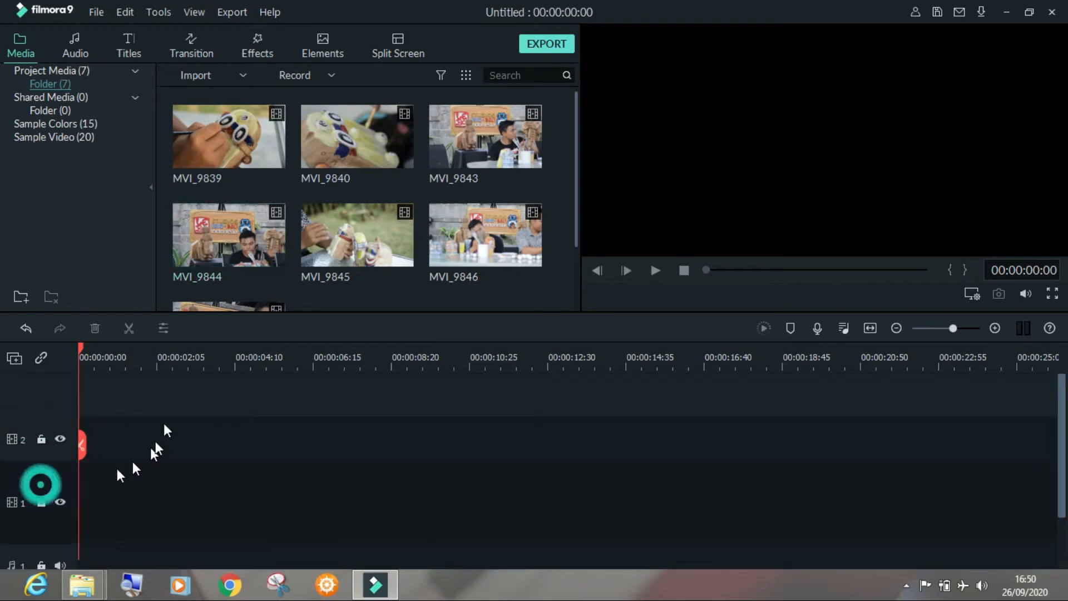
left_click(254, 140)
left_click_drag(262, 138, 44, 502)
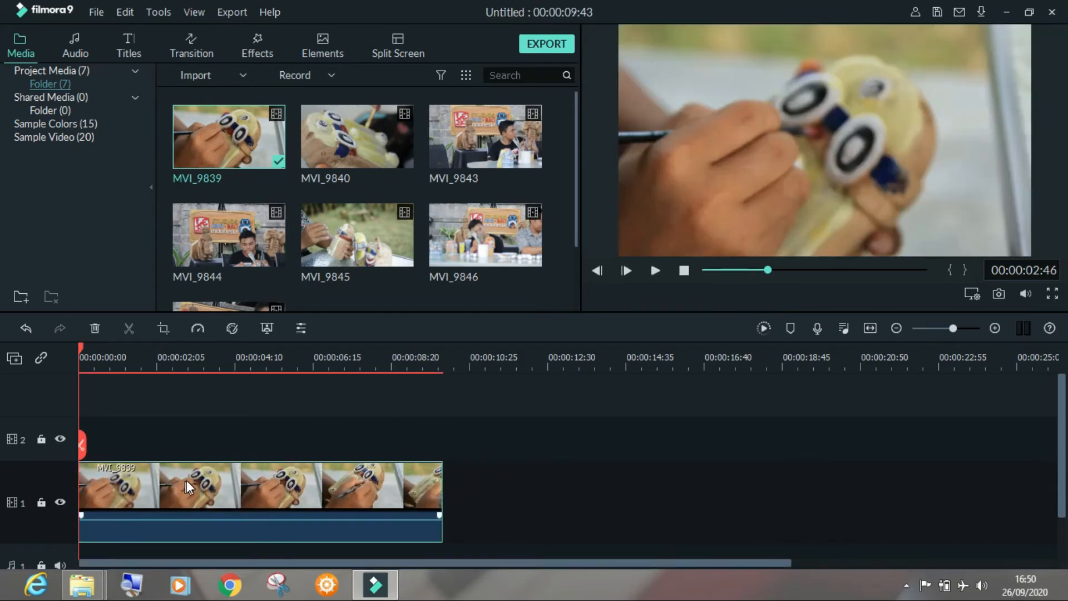
Split the MVI_9839 clip on video track 1 at 00:00:04:08
scroll(185, 479, "down", 1)
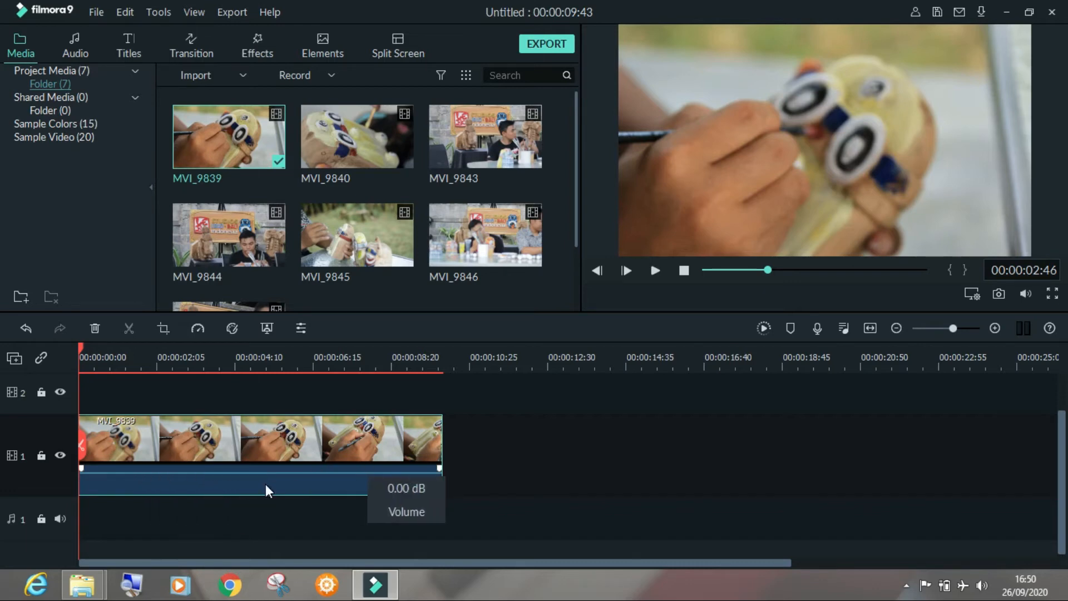
left_click(166, 356)
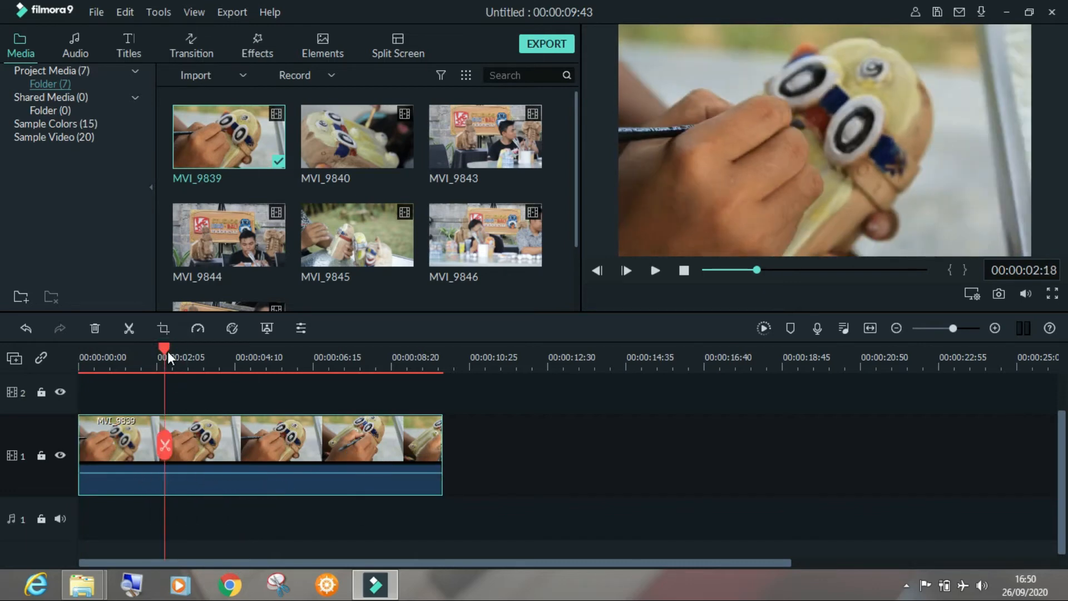
left_click_drag(168, 352, 241, 345)
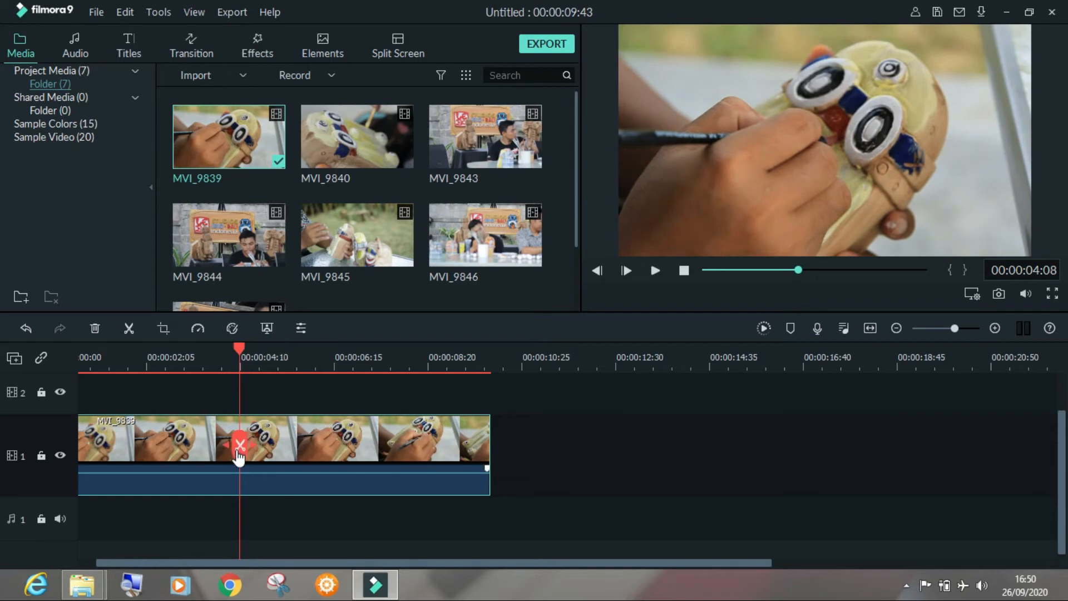
left_click(129, 328)
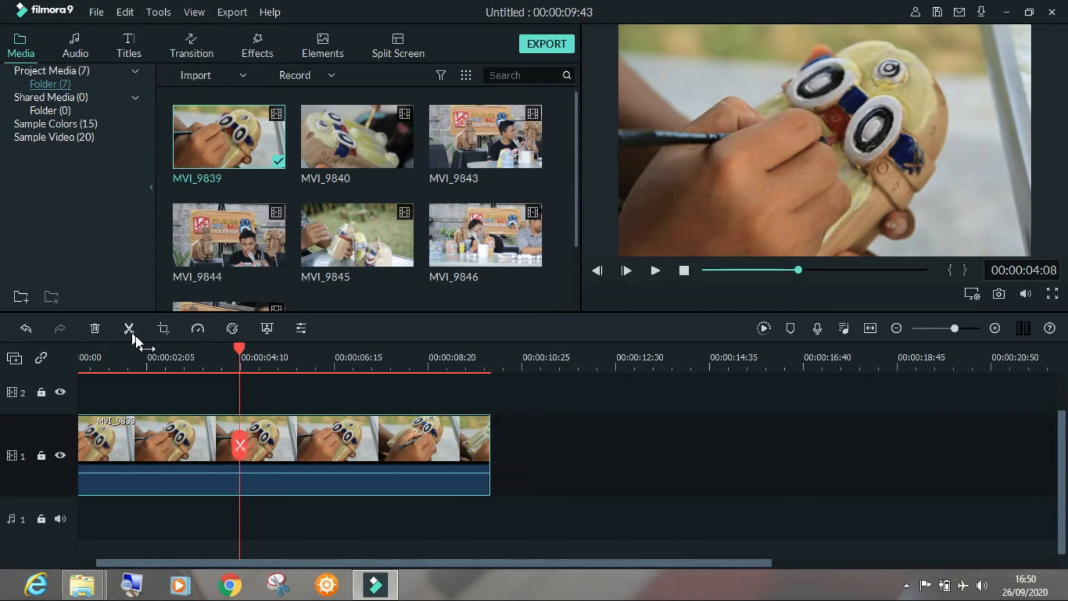
left_click(240, 445)
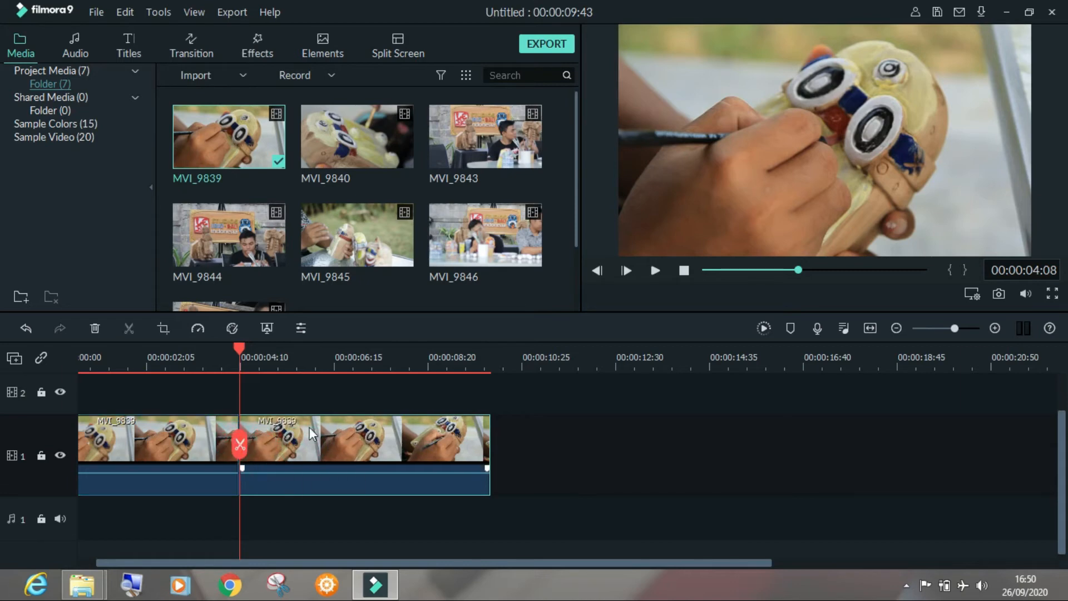
Move the second part of the split MVI_9839 clip away from the first part, and delete it
left_click_drag(311, 436, 393, 449)
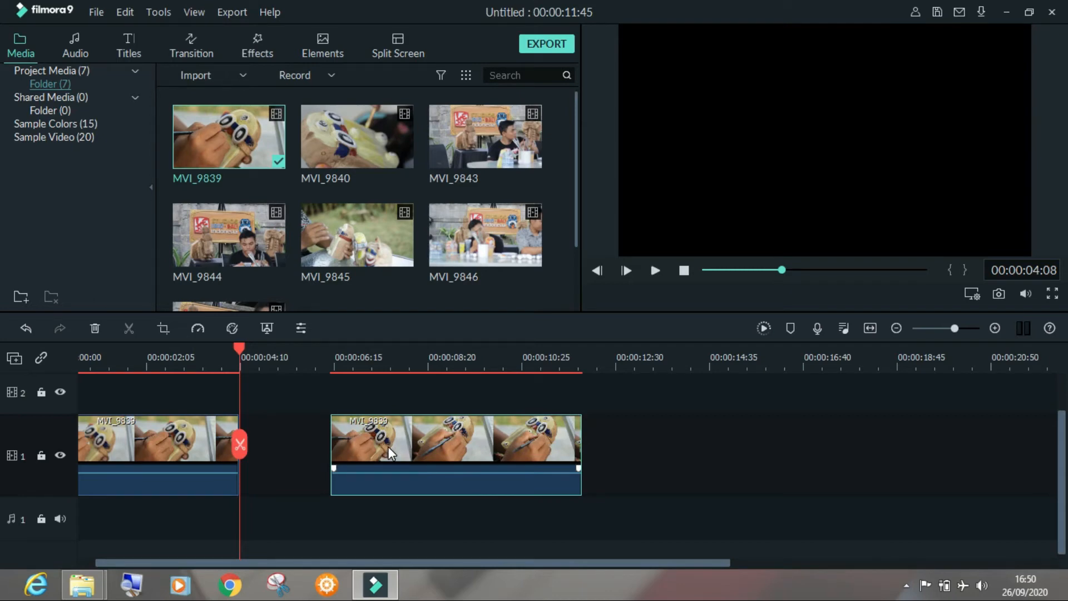
left_click_drag(388, 444, 345, 444)
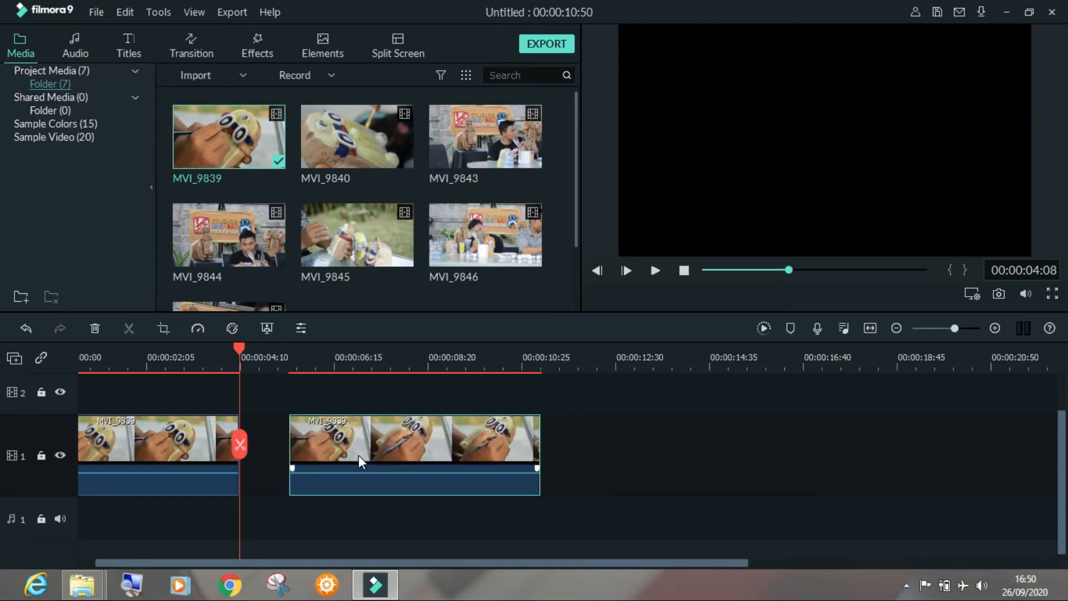
key("Delete")
Extend the remaining MVI_9839 clip back to its full length, and trim its end to about 00:00:06:11
left_click(198, 444)
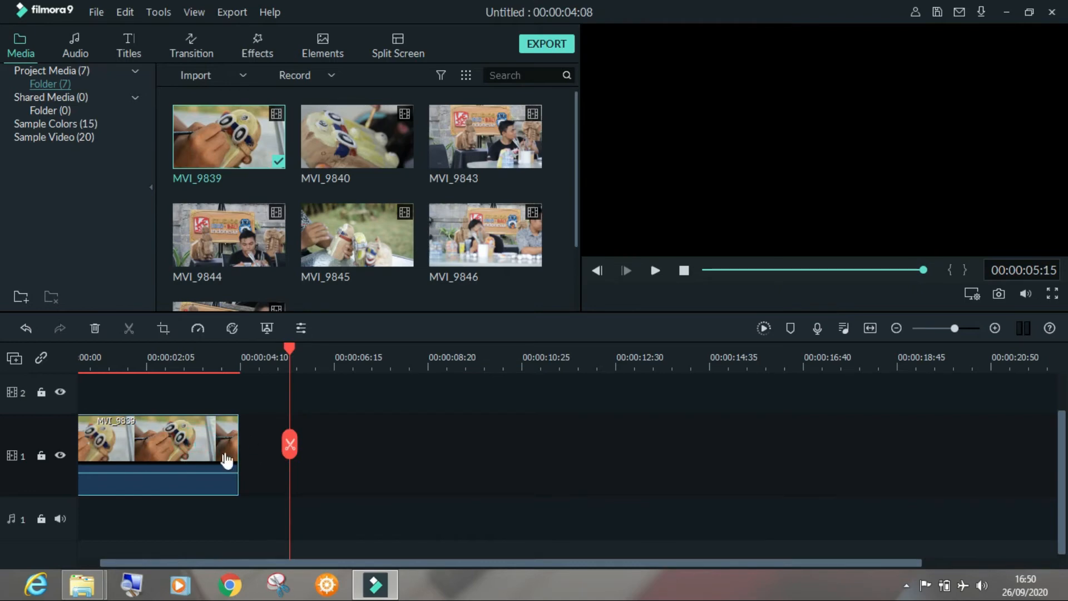
left_click_drag(236, 448, 507, 442)
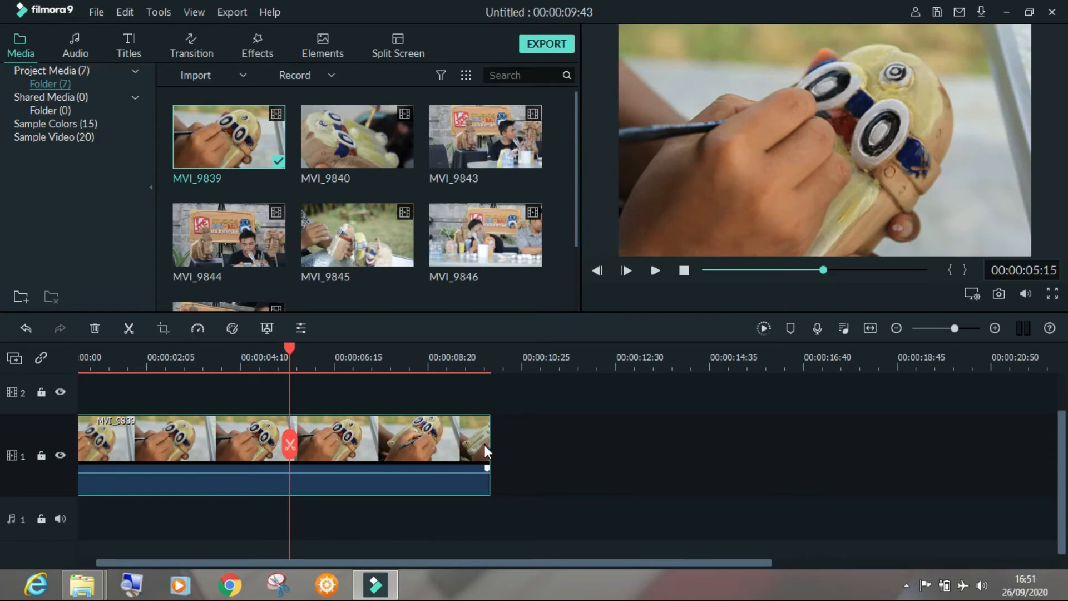
left_click_drag(489, 444, 332, 450)
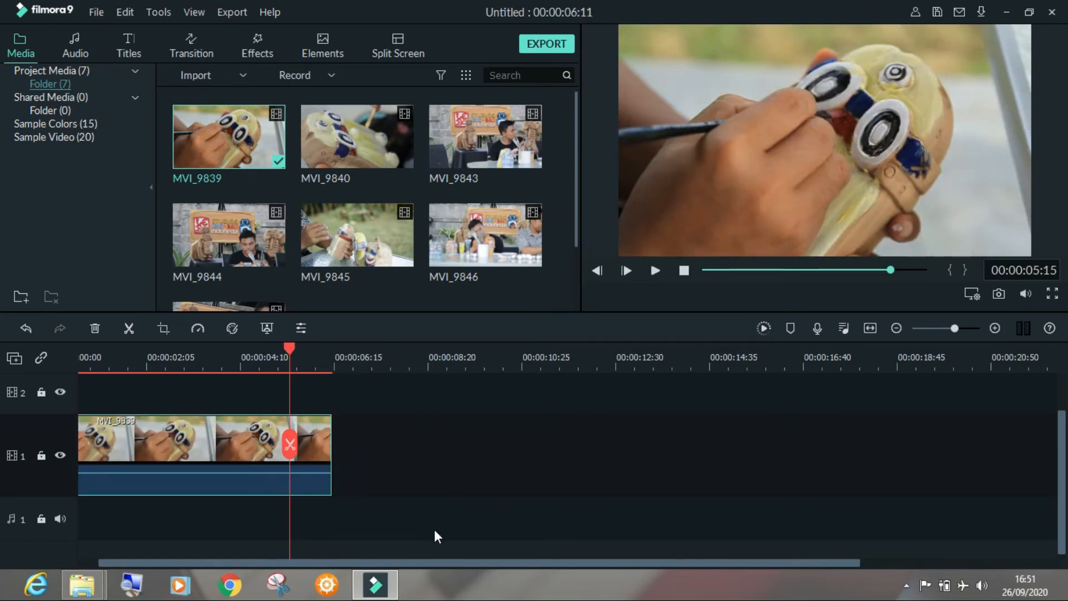
left_click_drag(355, 565, 290, 572)
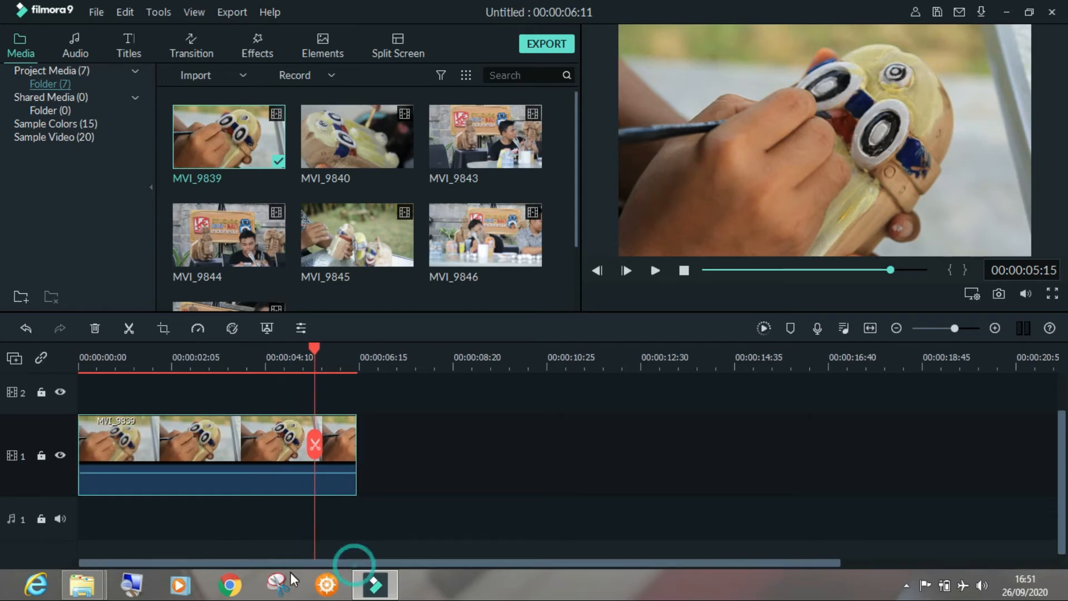
mouse_move(226, 440)
left_mouse_down()
mouse_move(241, 441)
mouse_move(222, 446)
mouse_move(225, 433)
left_mouse_up()
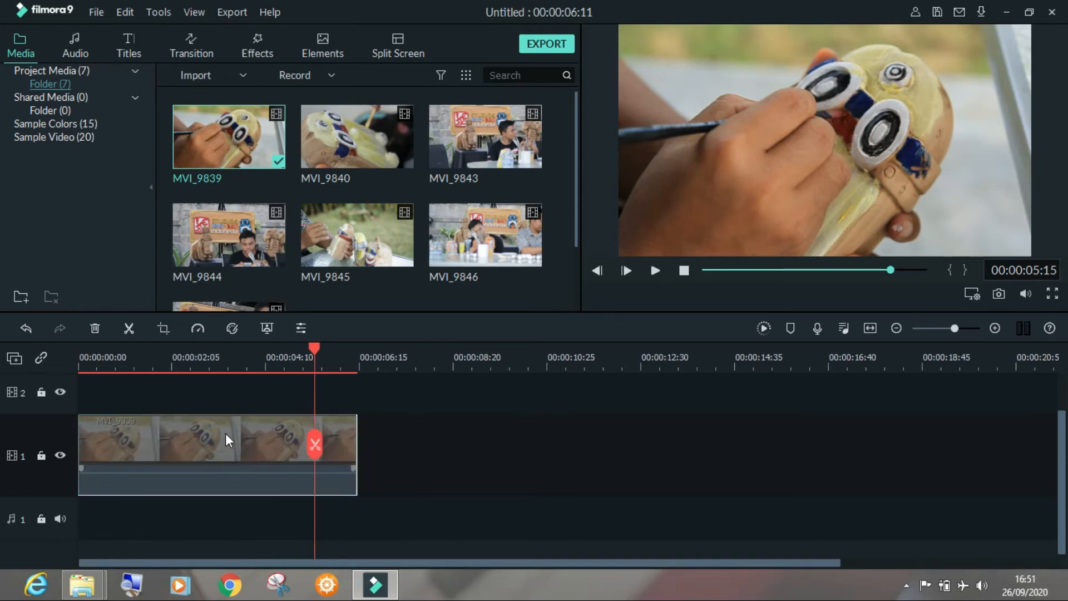
Add the MVI_9840 clip to video track 1 directly against the end of MVI_9839, with timeline snap enabled
left_click(392, 151)
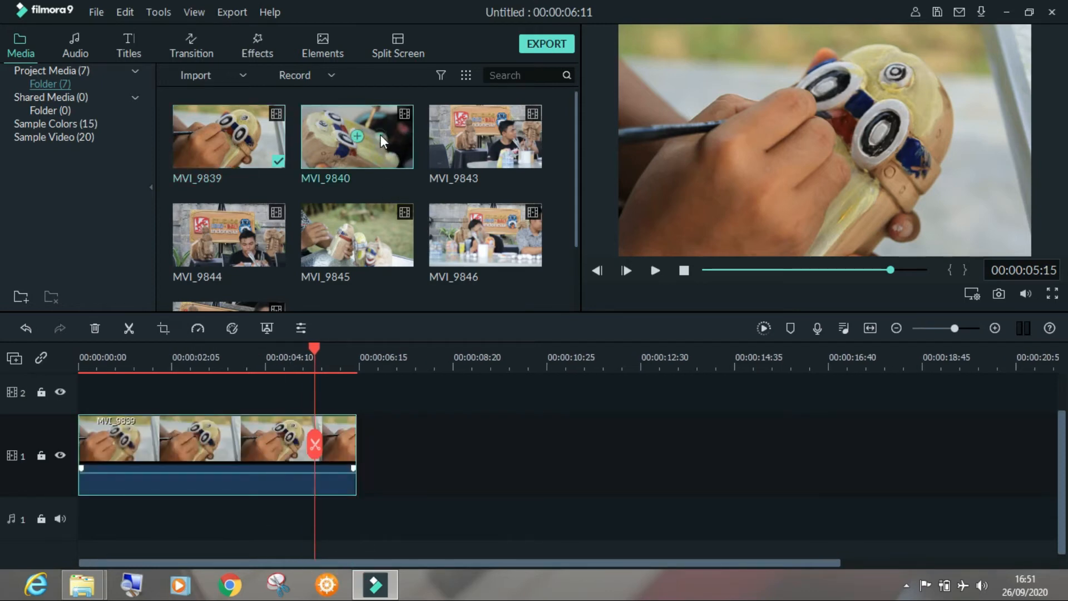
left_click_drag(381, 138, 396, 450)
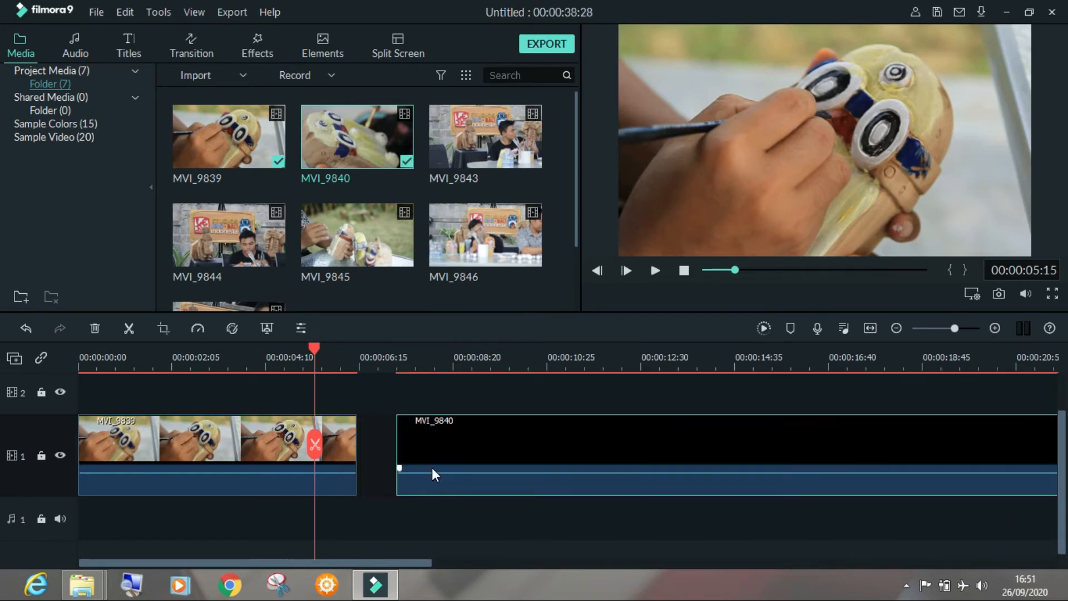
right_click(378, 450)
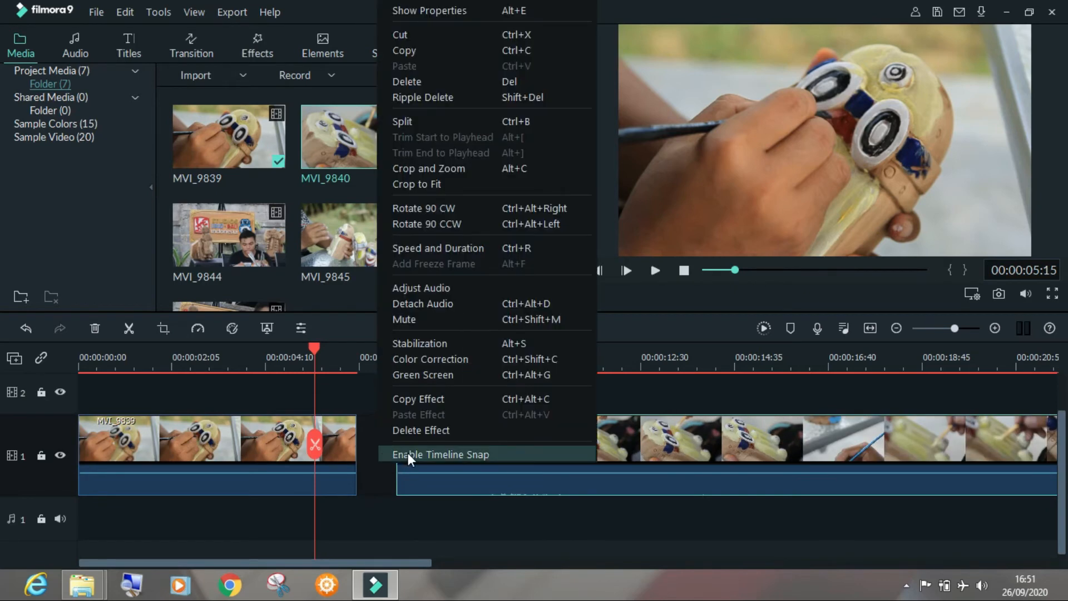
left_click(440, 453)
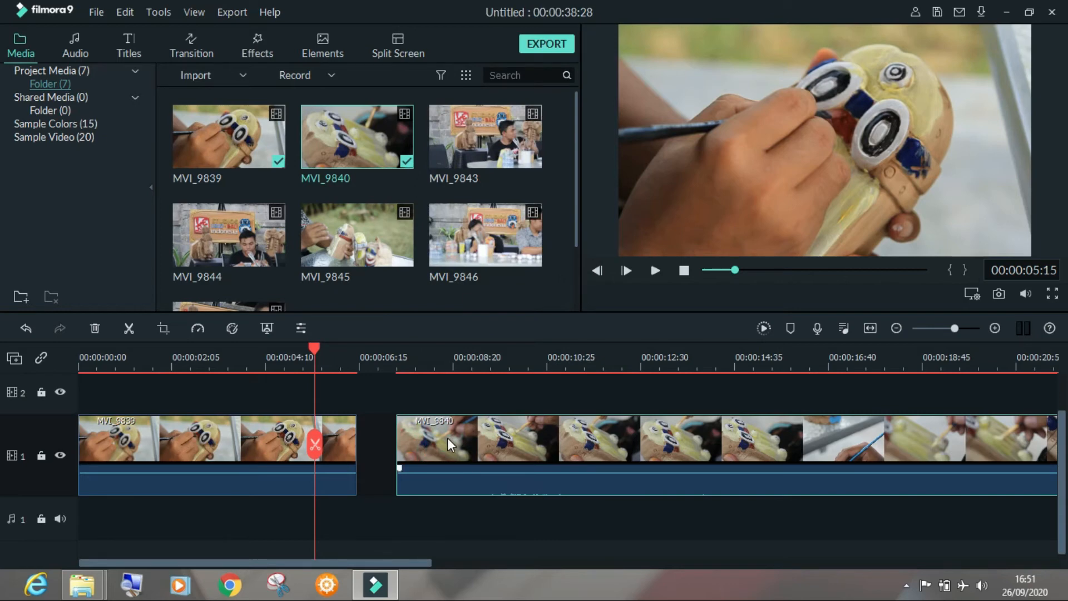
left_click_drag(447, 438, 414, 444)
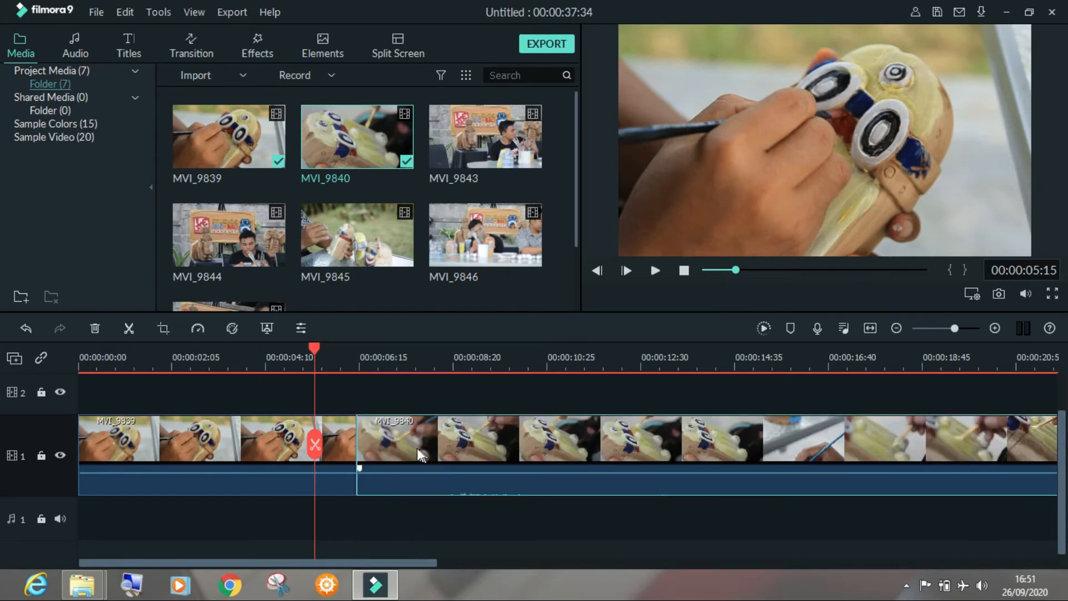
Disable timeline snap and shift MVI_9840 slightly away from MVI_9839, and rejoin the clips with timeline snap re-enabled
right_click(416, 399)
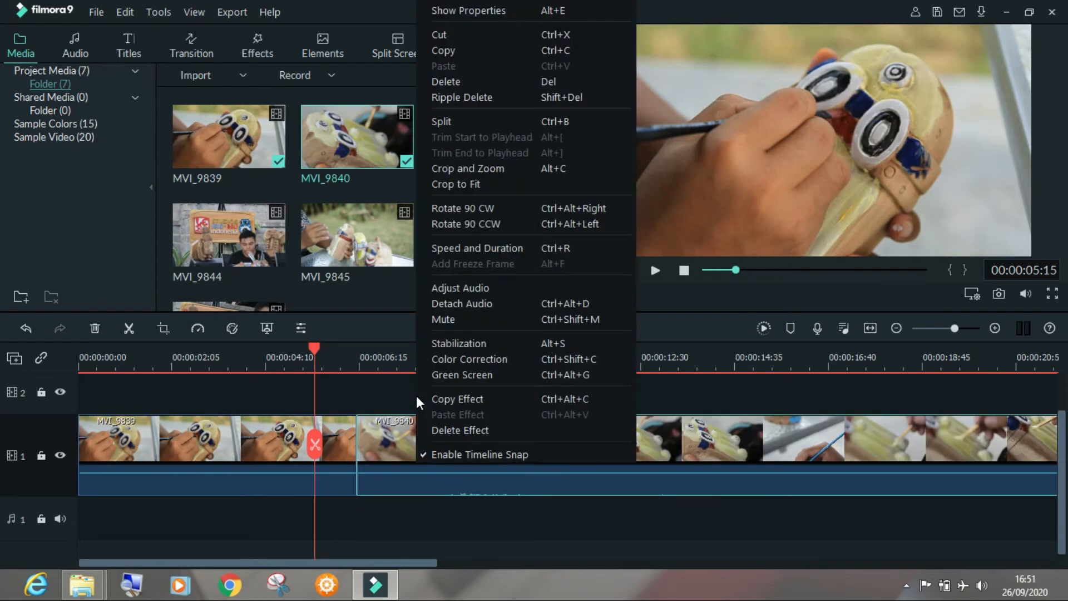
left_click(481, 454)
left_click_drag(425, 439, 445, 457)
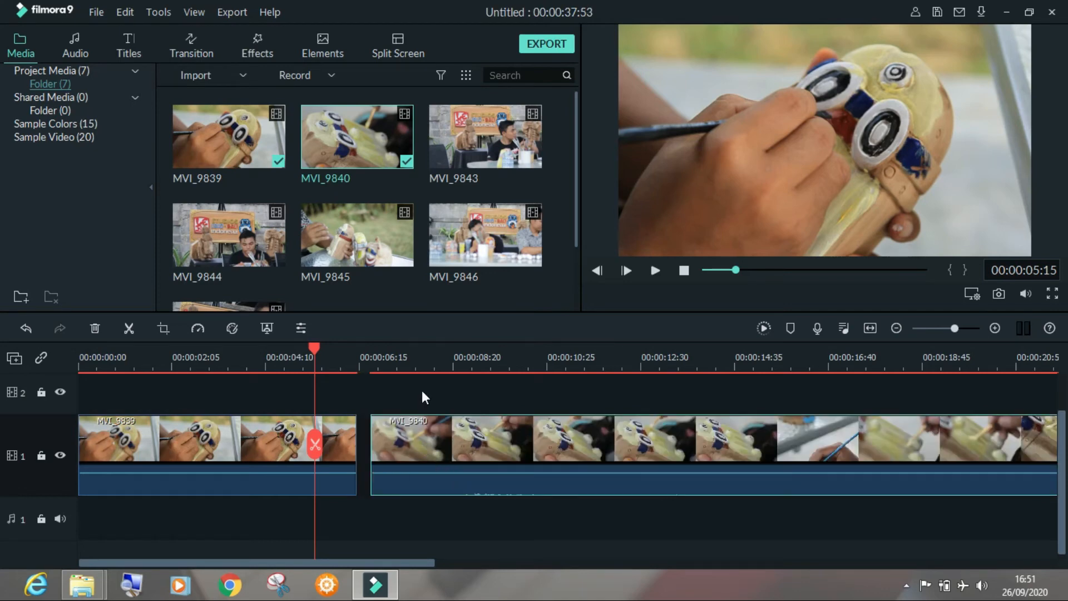
right_click(422, 388)
left_click(452, 454)
left_click_drag(442, 445, 392, 448)
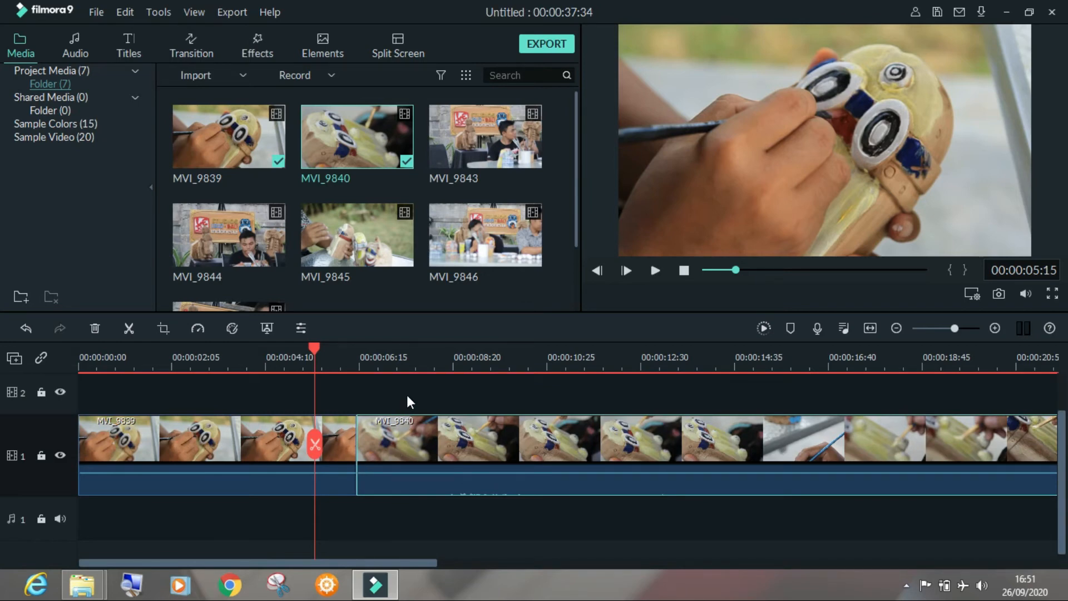
Play the timeline across the cut between MVI_9839 and MVI_9840, pause at 00:00:11:11, and dismiss the render preview tip
left_click(285, 360)
key("space")
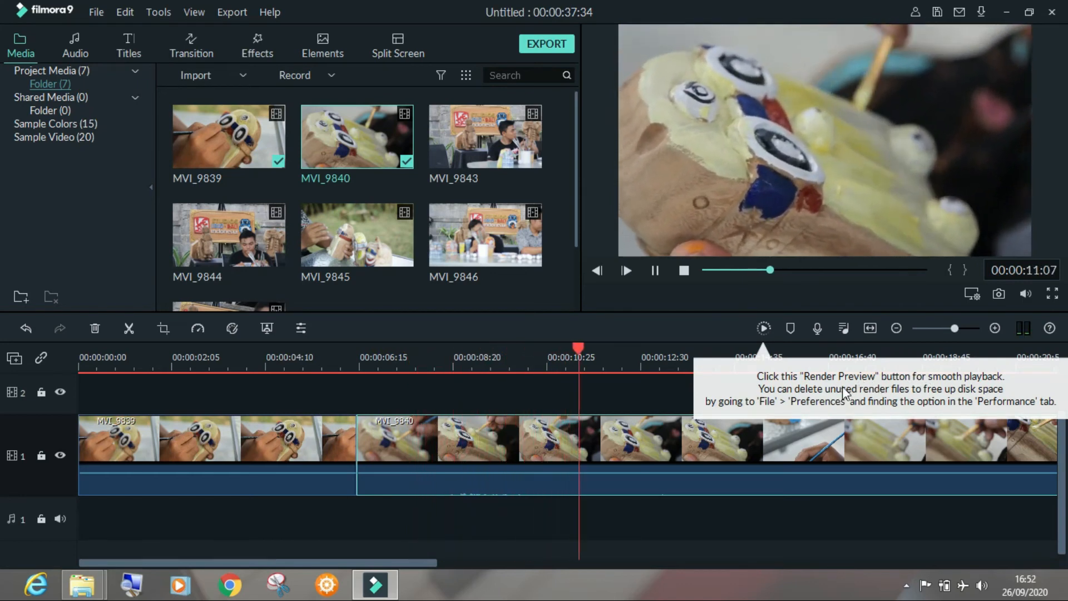
key("space")
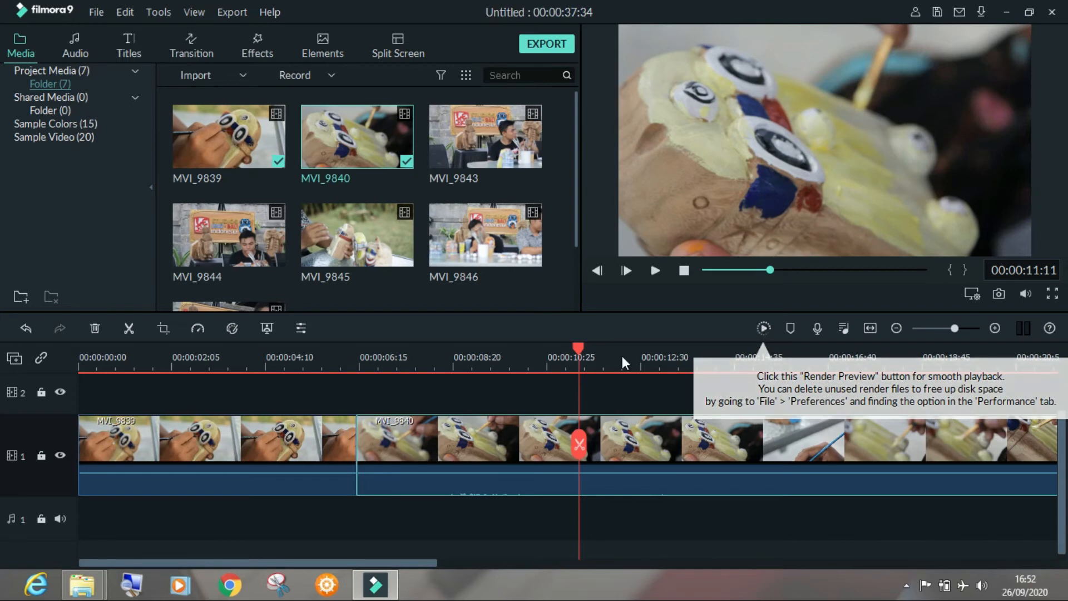
left_click(397, 394)
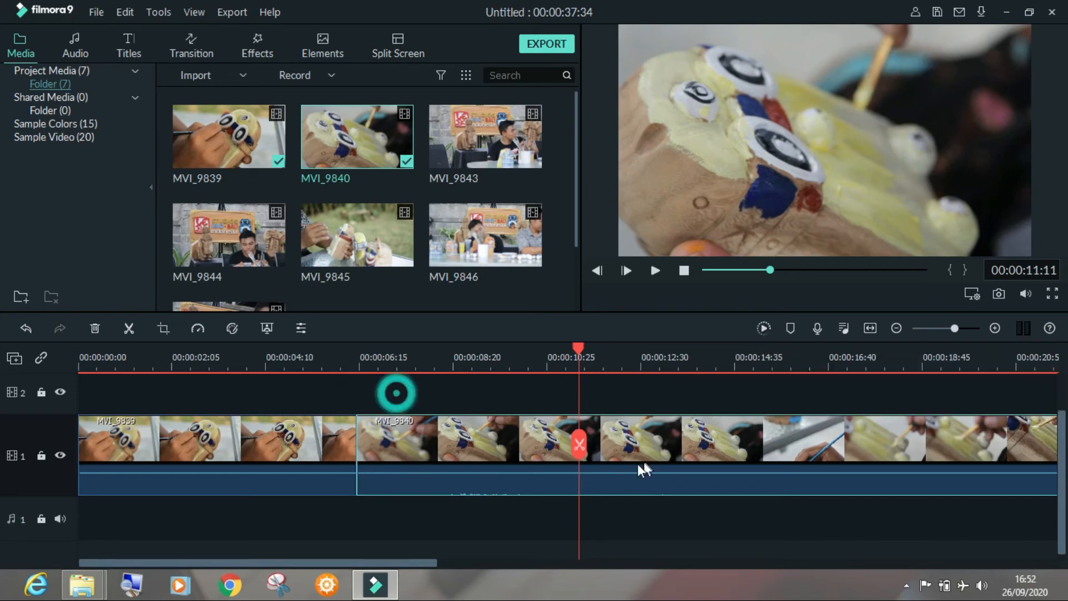
left_click(399, 563)
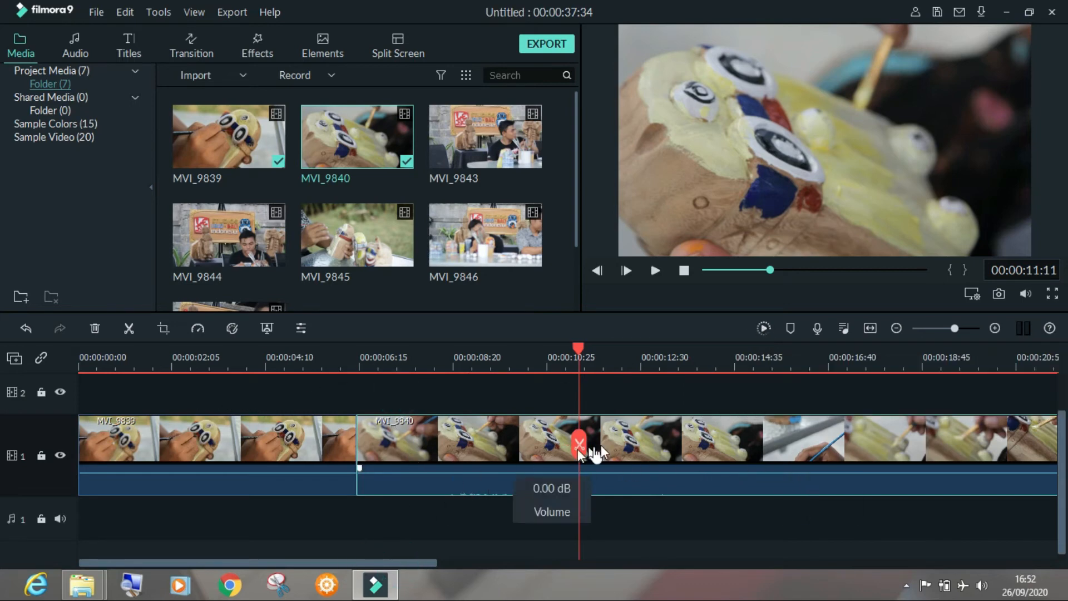
Trim the end of MVI_9839 to about 00:00:04:08 so that MVI_9840 follows directly against it
left_click(226, 439)
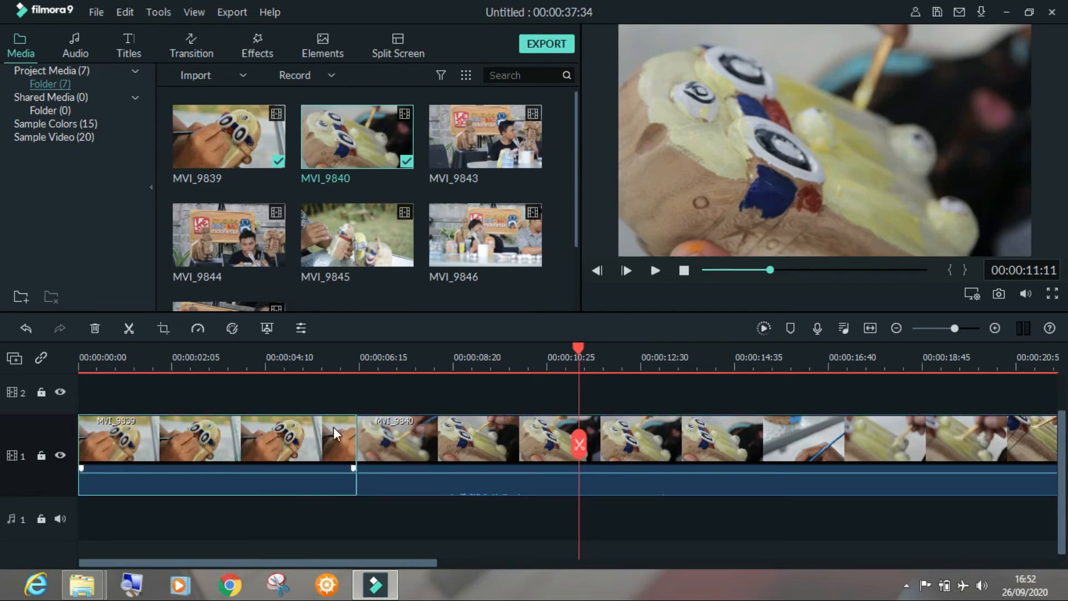
left_click_drag(355, 434, 263, 443)
left_click(405, 436)
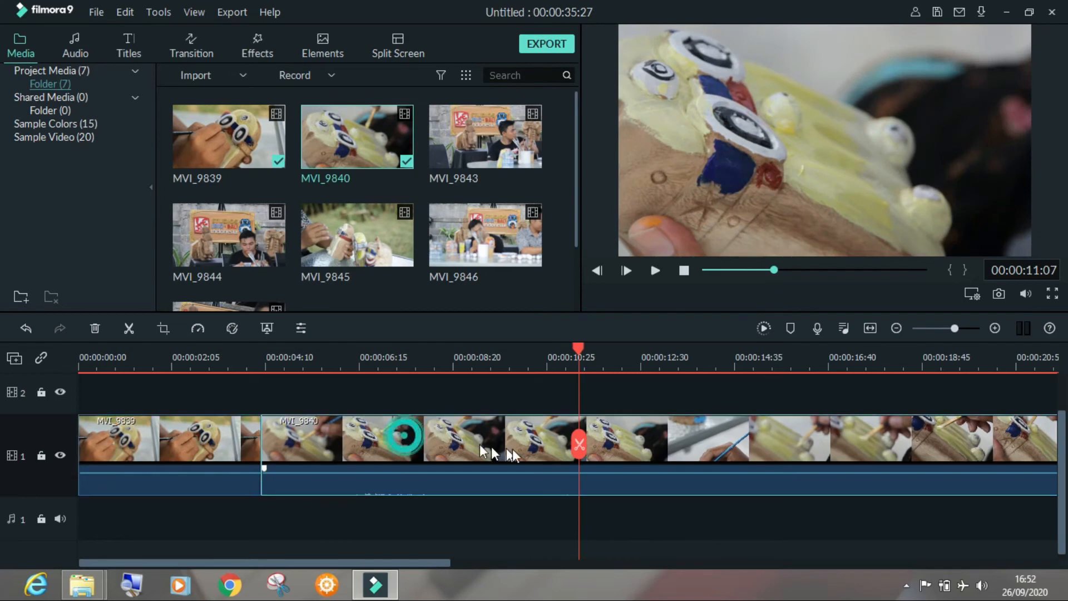
Split MVI_9840 at 00:00:08:19 and delete the part after the cut
left_click(453, 362)
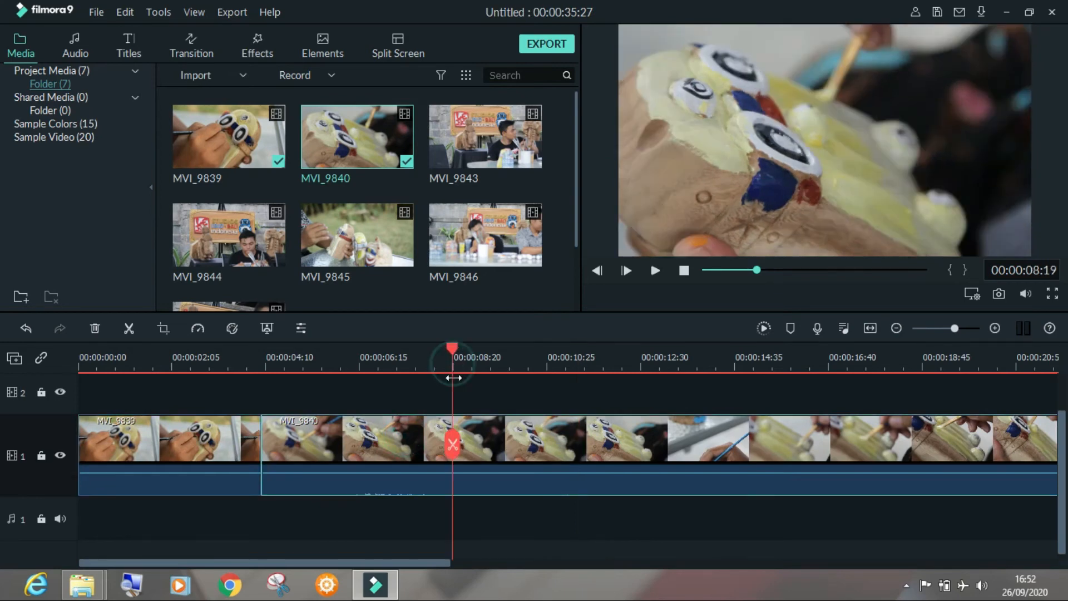
left_click(489, 432)
left_click(453, 444)
left_click_drag(520, 447, 609, 442)
key("Delete")
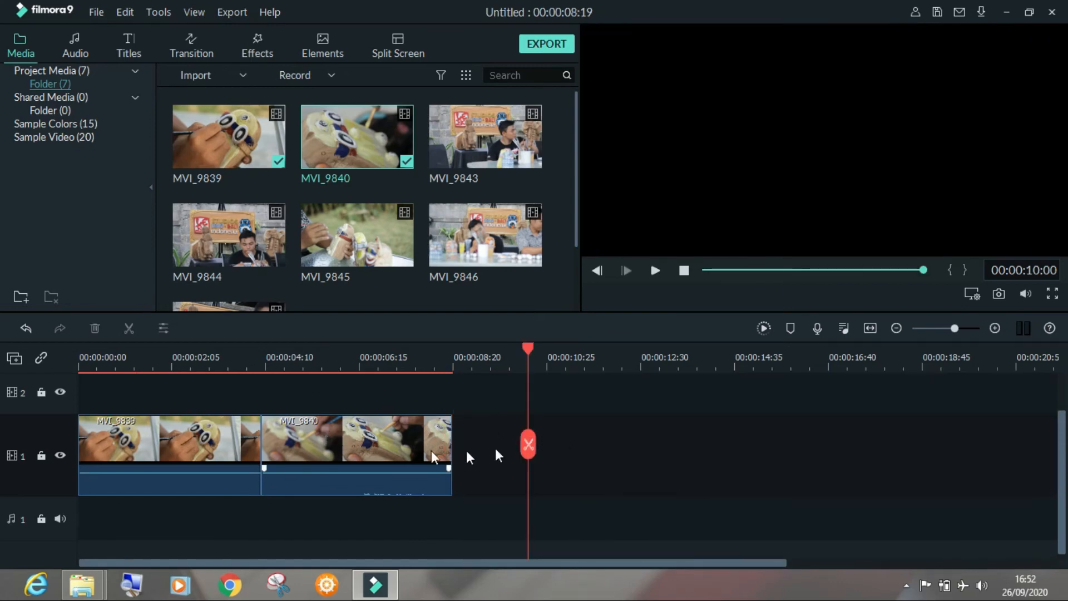
Render the timeline preview, play the rendered sequence from the beginning, and stop playback
left_click(765, 328)
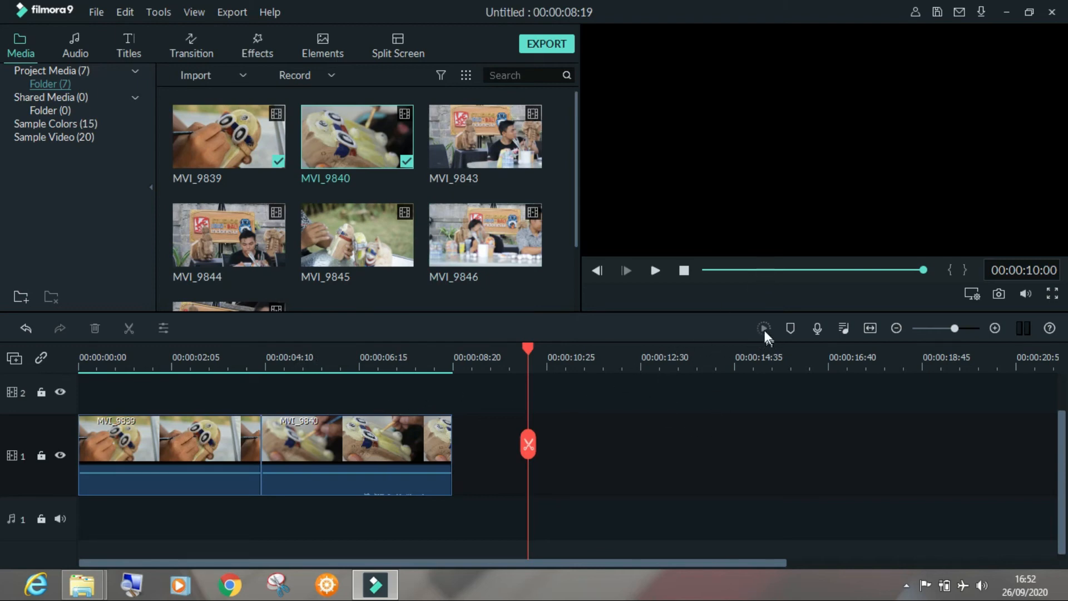
left_click(682, 271)
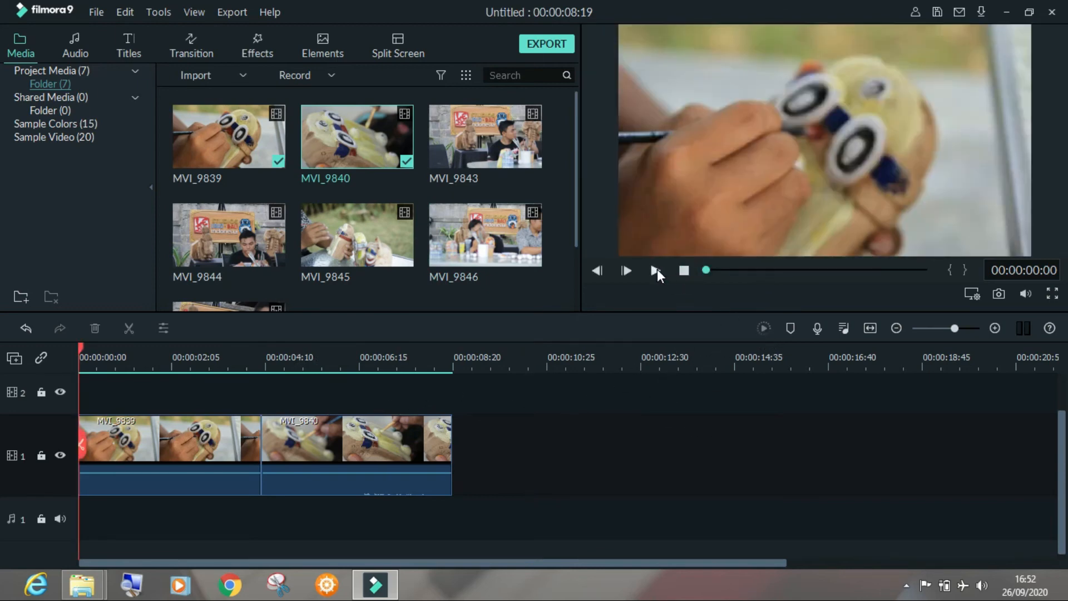
left_click(656, 270)
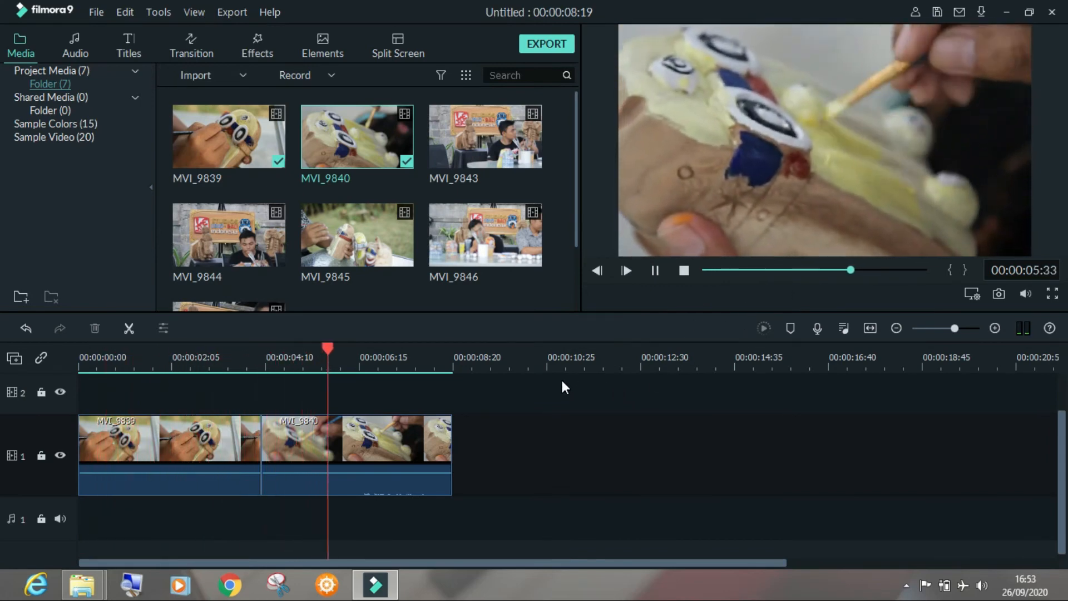
left_click(684, 271)
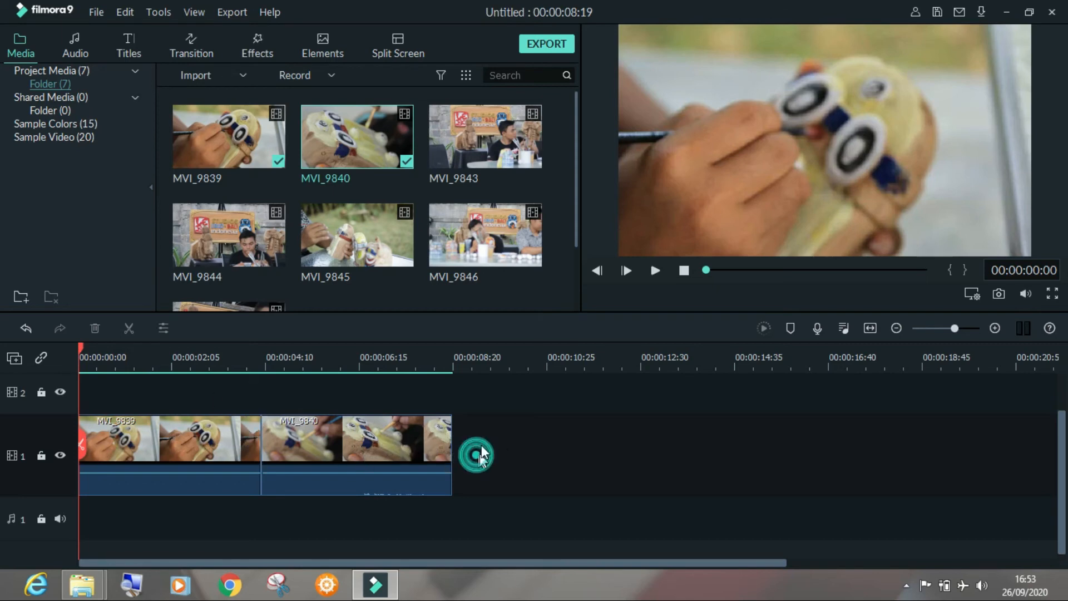
Add MVI_9843 to video track 1 after MVI_9840, preview its opening, and snap it against the end of MVI_9840
left_click(451, 153)
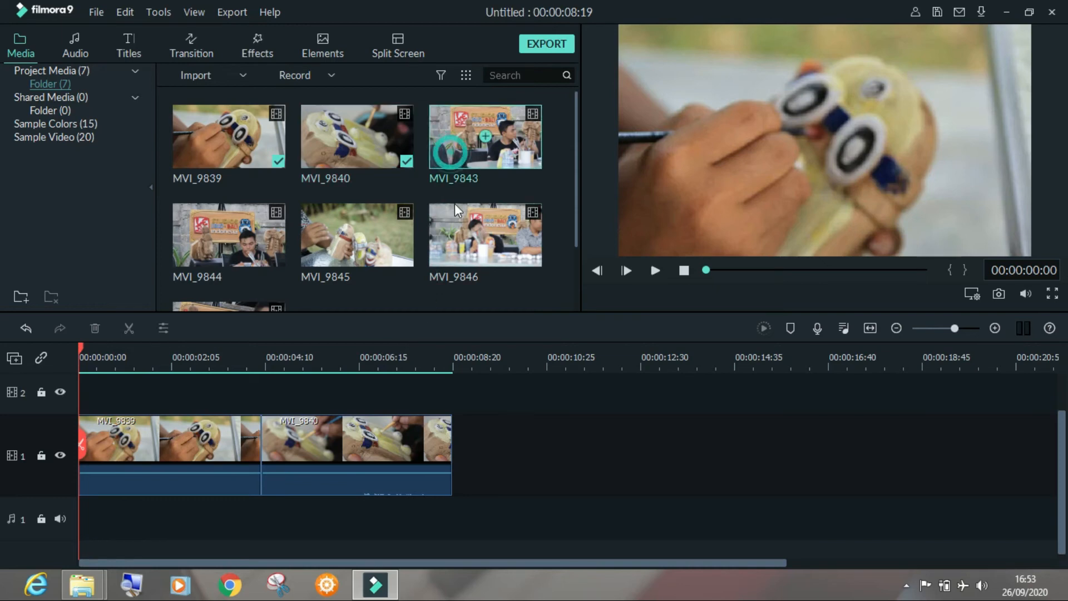
left_click_drag(454, 133, 509, 452)
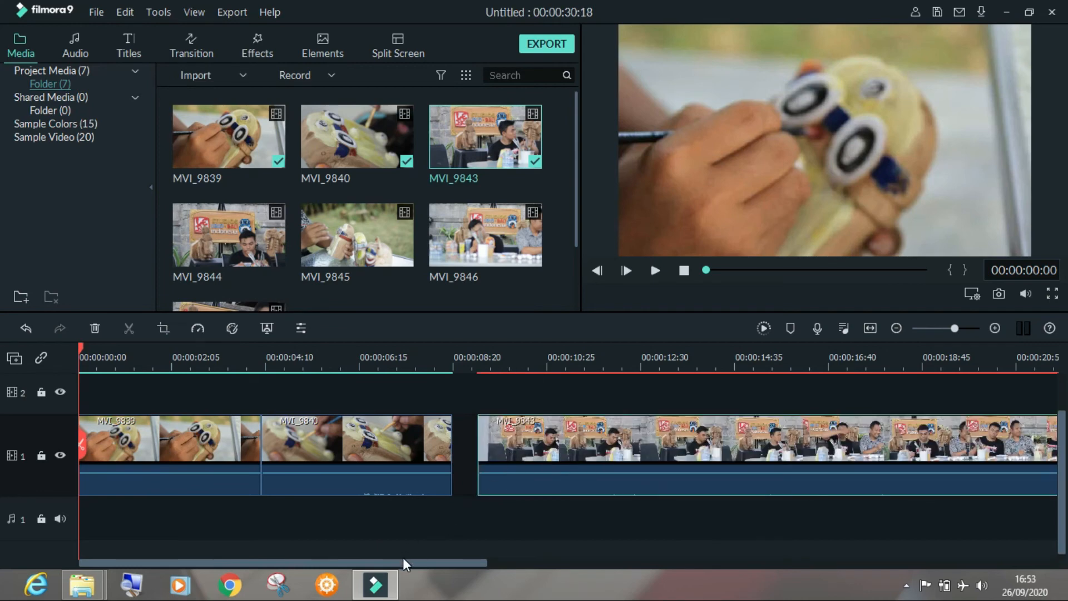
left_click_drag(405, 562, 509, 573)
left_click(308, 365)
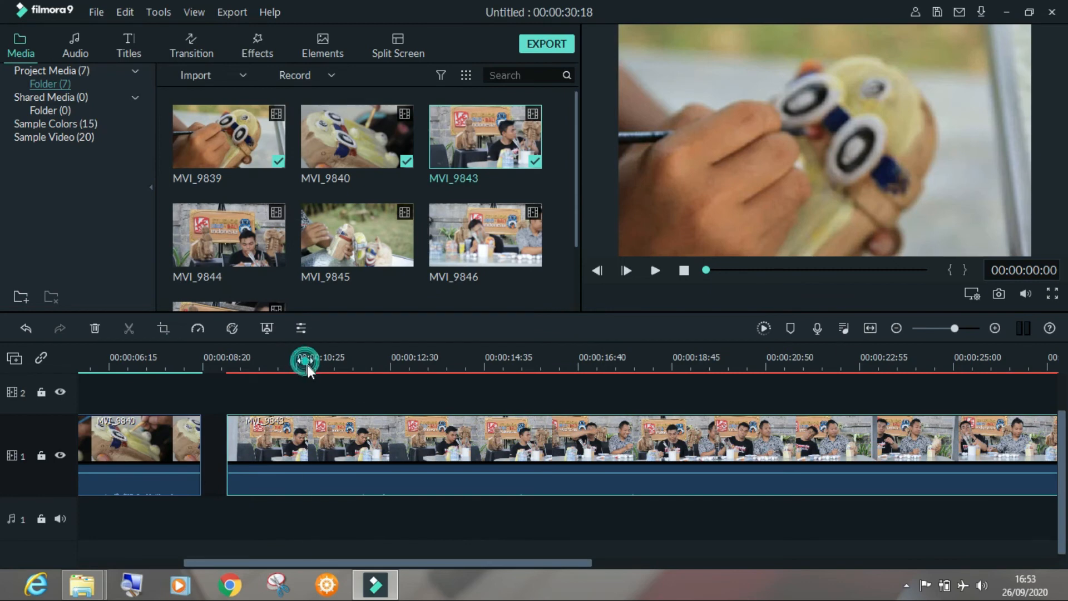
left_click_drag(309, 348, 371, 359)
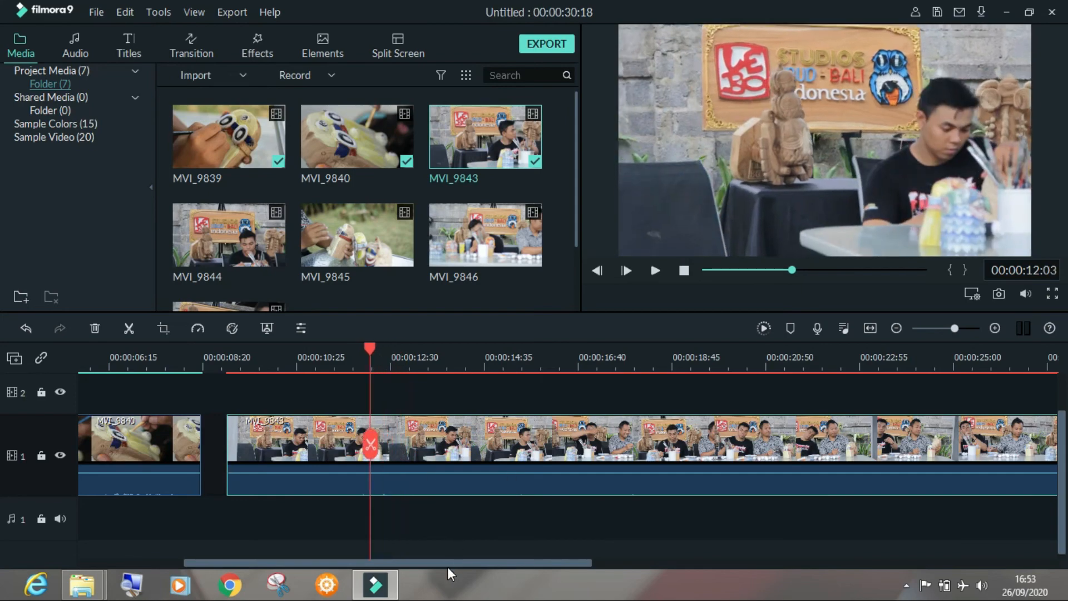
left_click_drag(447, 563, 394, 577)
left_click_drag(343, 446, 313, 449)
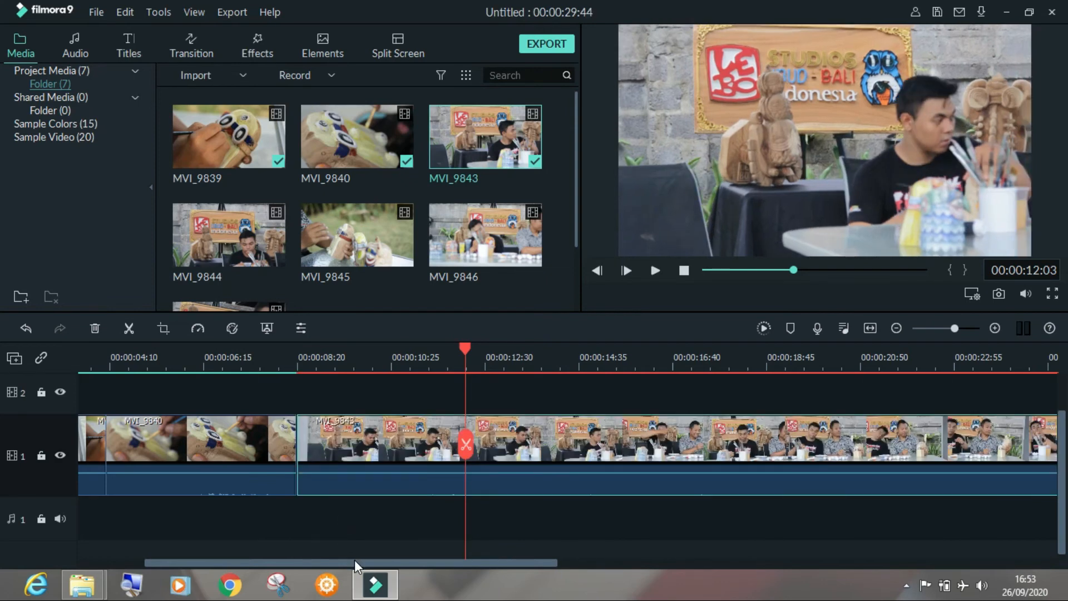
left_click_drag(355, 560, 313, 584)
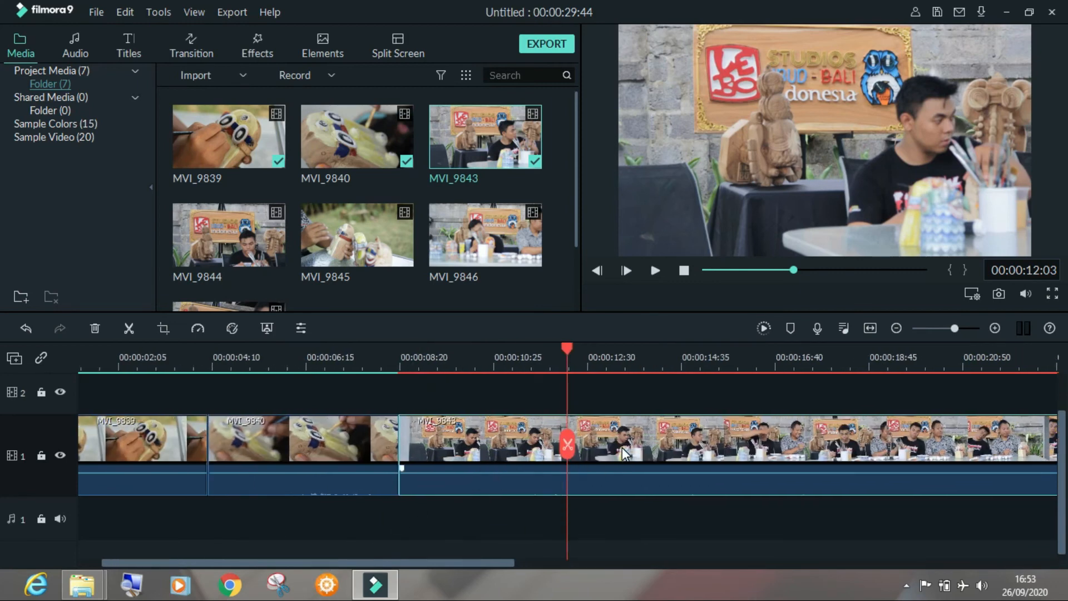
Delete the MVI_9843 clip from video track 1
key("Delete")
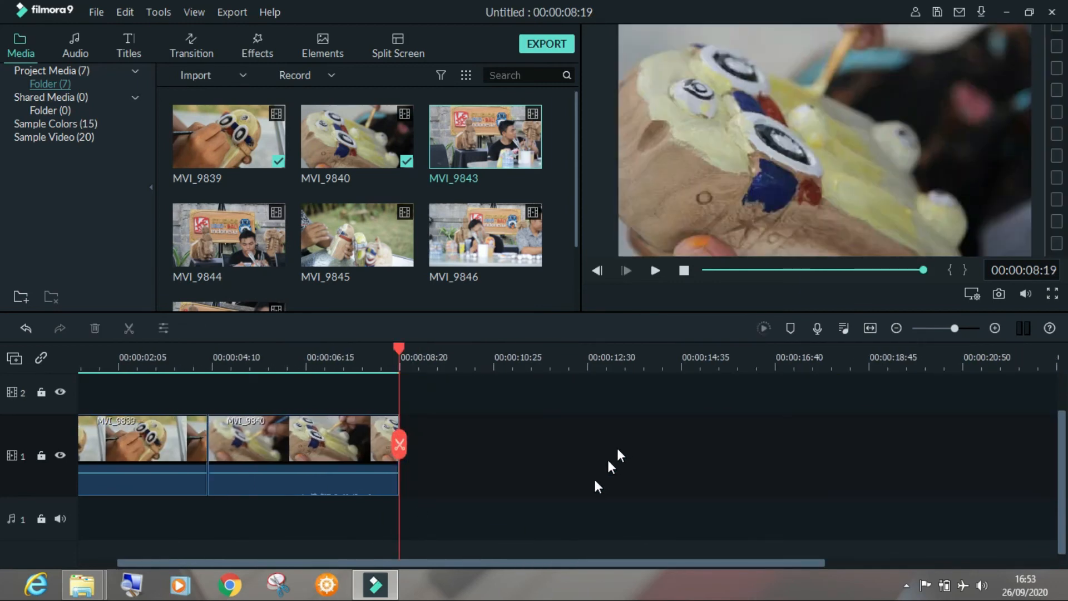
left_click_drag(524, 559, 486, 562)
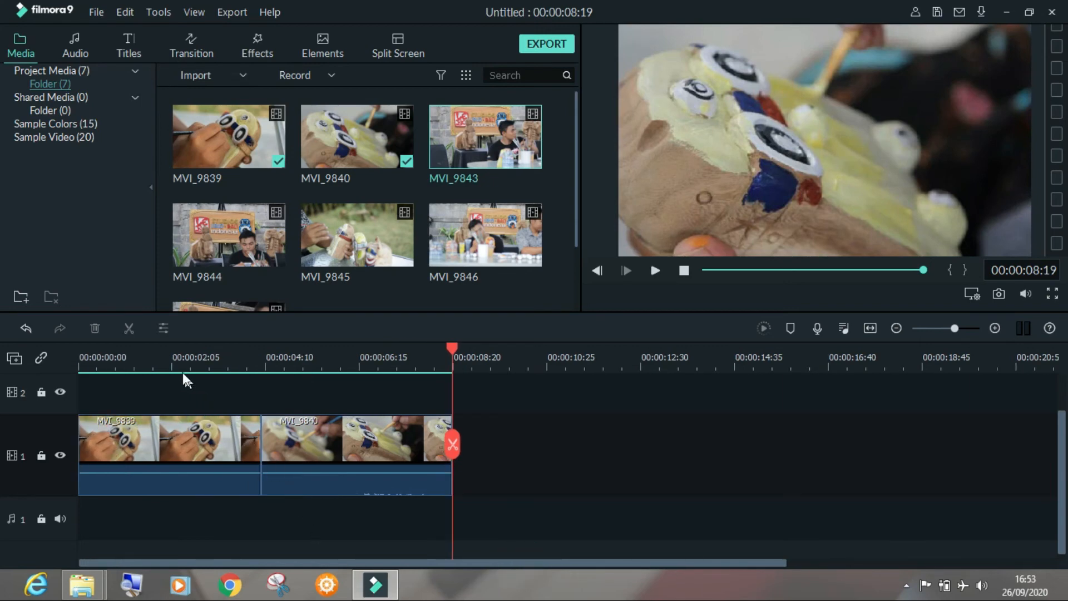
Examine frames across both timeline clips, and play MVI_9840 from 00:00:05:01 to 00:00:06:26
left_click(170, 359)
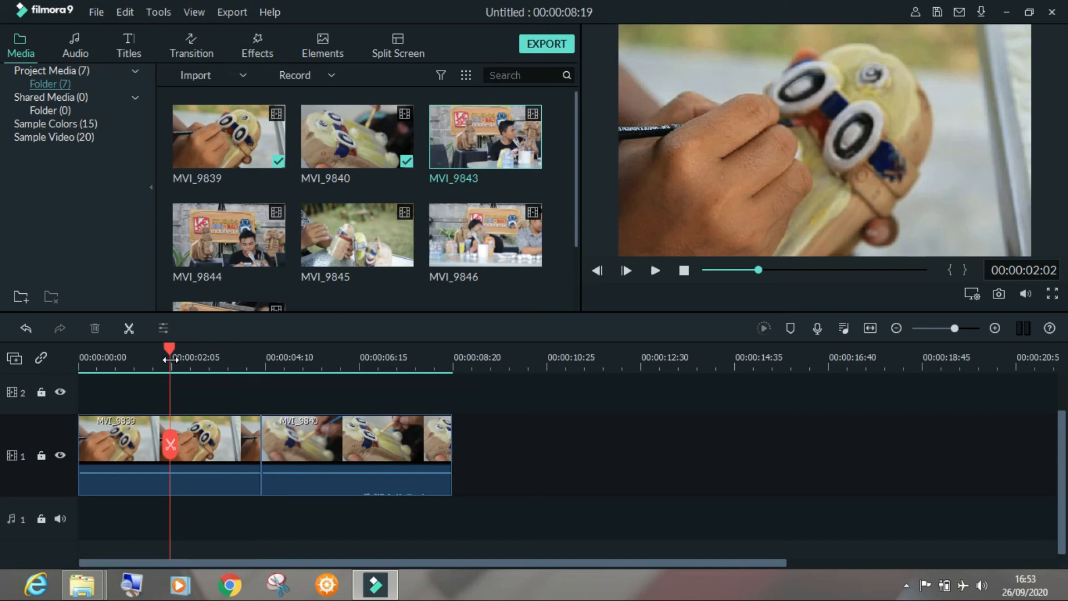
left_click(353, 366)
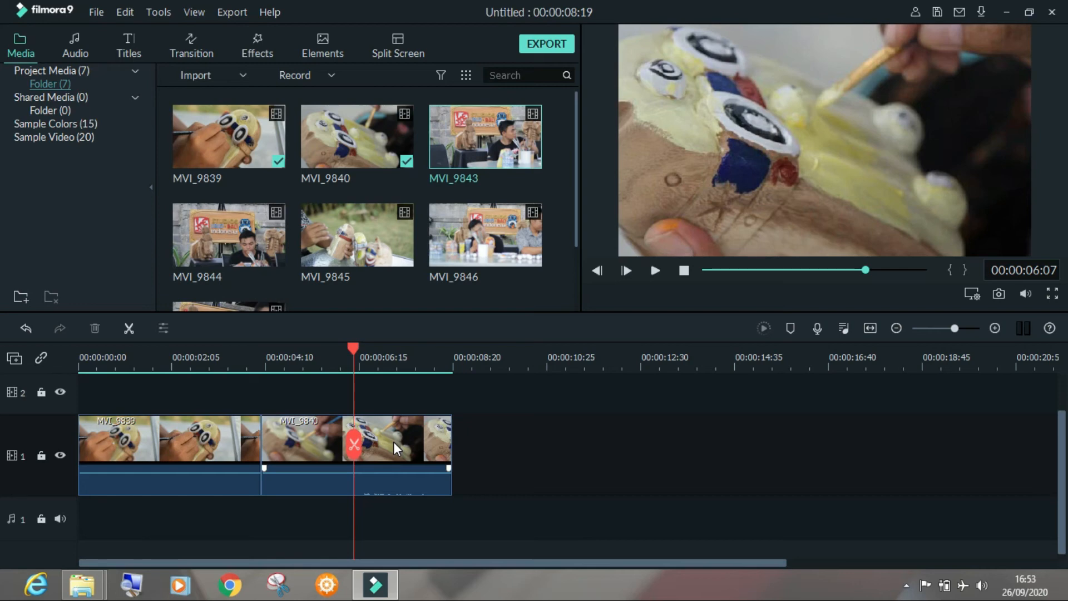
left_click(394, 442)
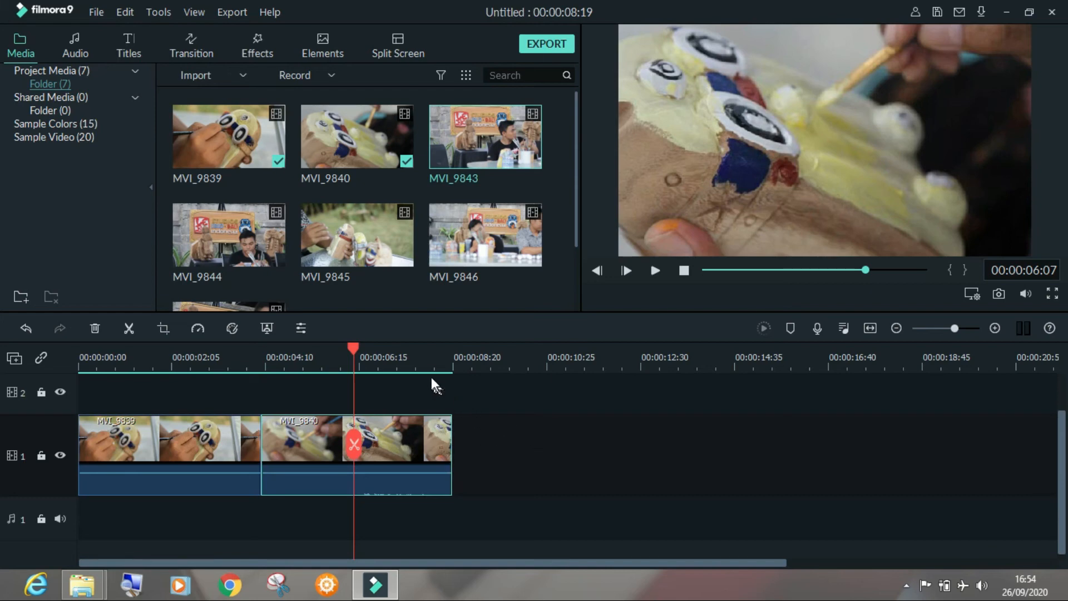
left_click(416, 359)
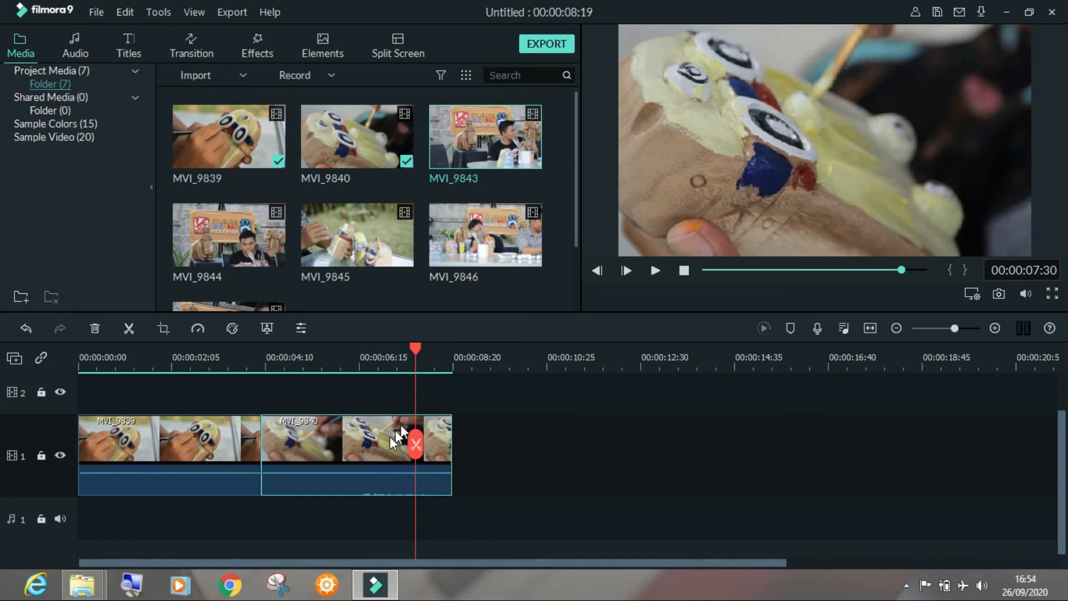
left_click(304, 360)
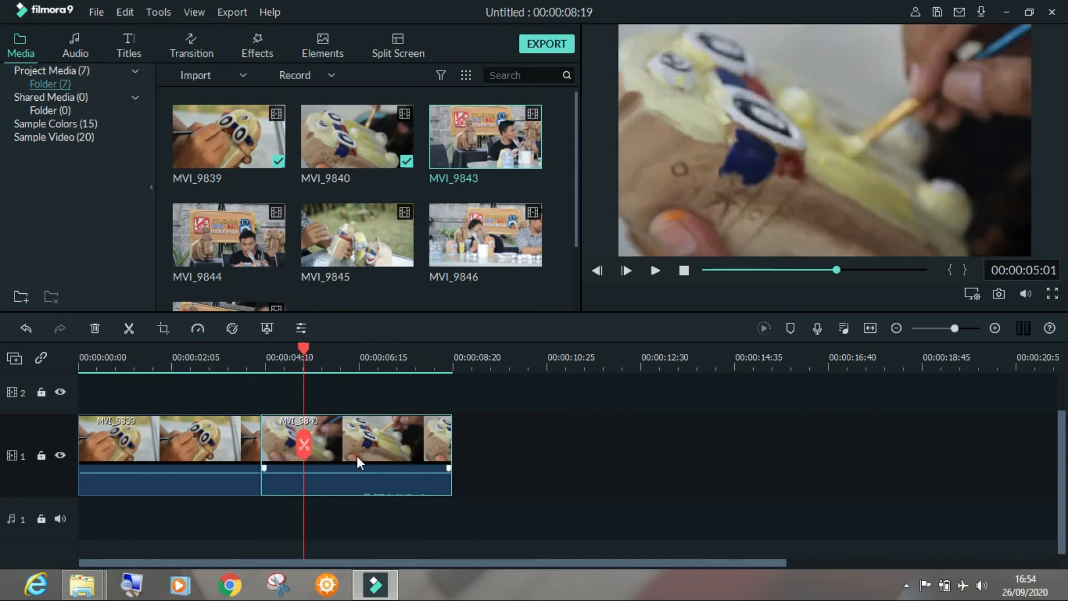
key("space")
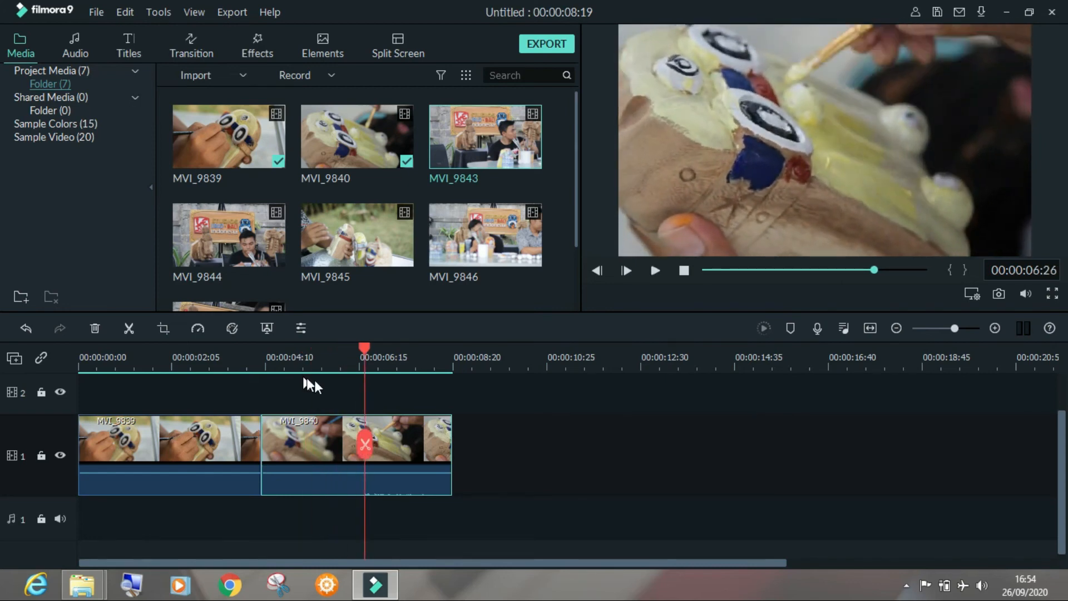
Slow MVI_9840 to 0.50x speed with Ripple Edit enabled, and look over the clip's Slow, Fast and Normal speed options
right_click(317, 458)
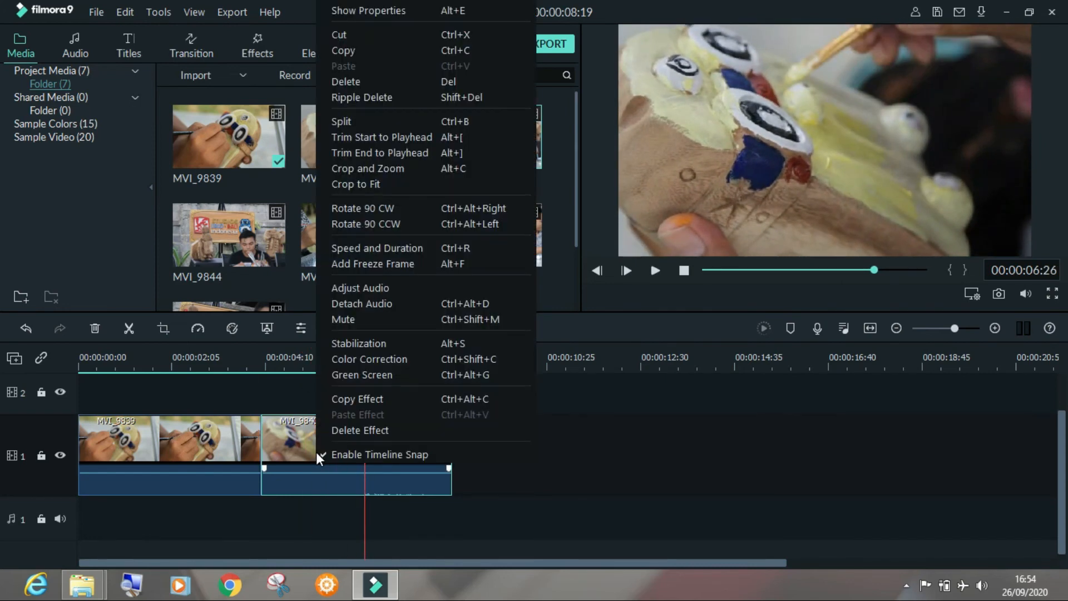
left_click(451, 248)
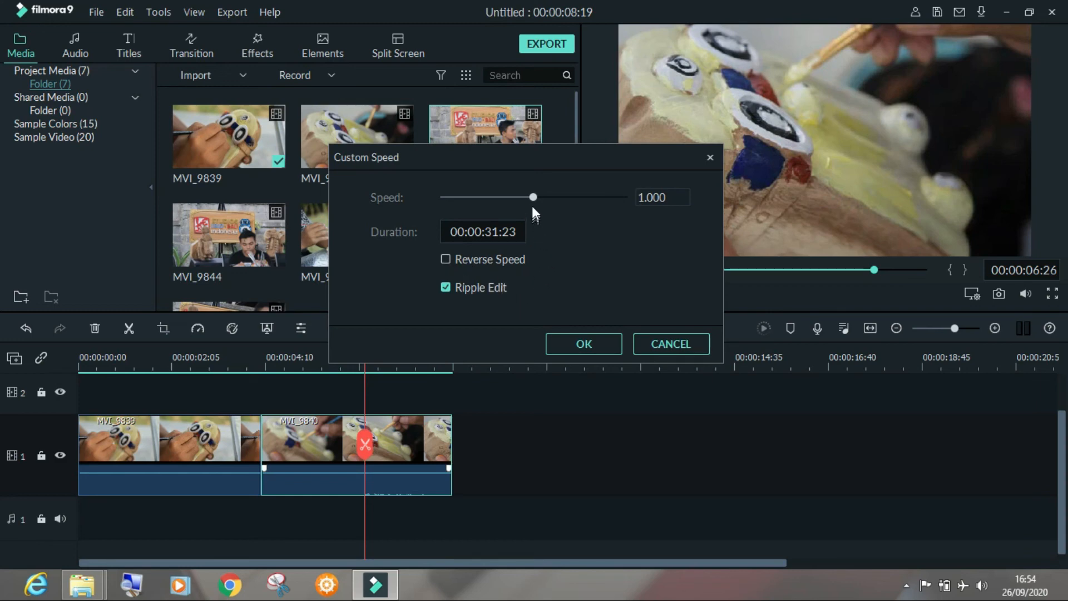
left_click_drag(532, 195, 488, 199)
left_click(579, 341)
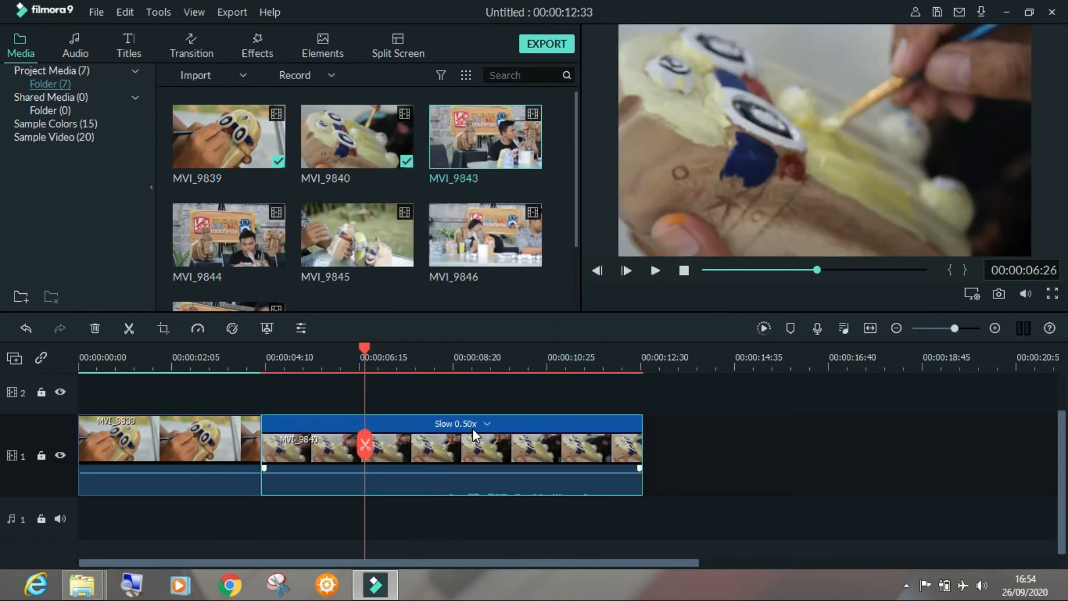
left_click(486, 425)
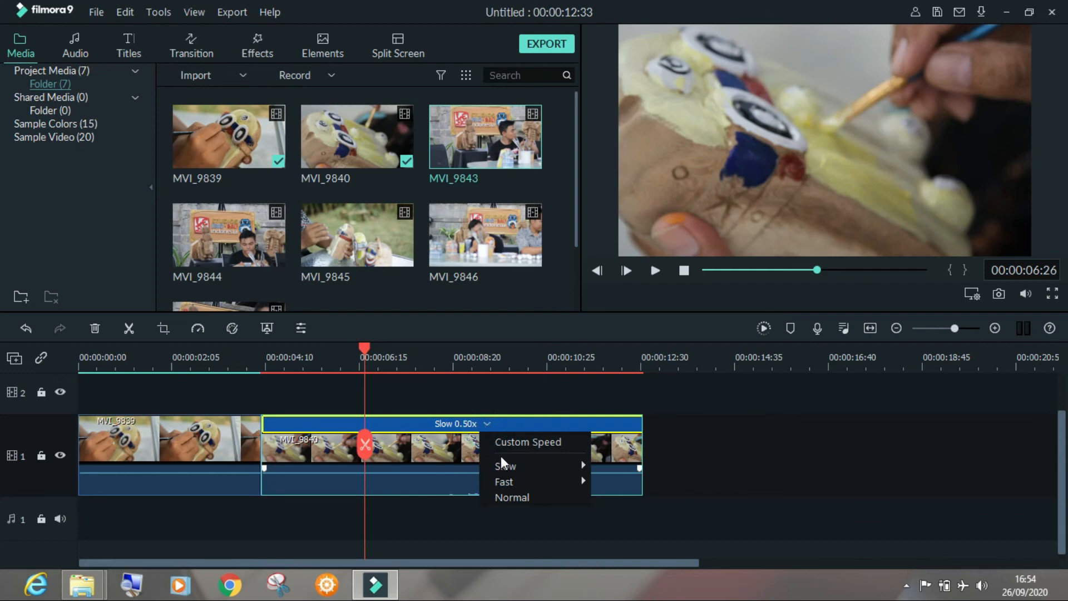
mouse_move(556, 482)
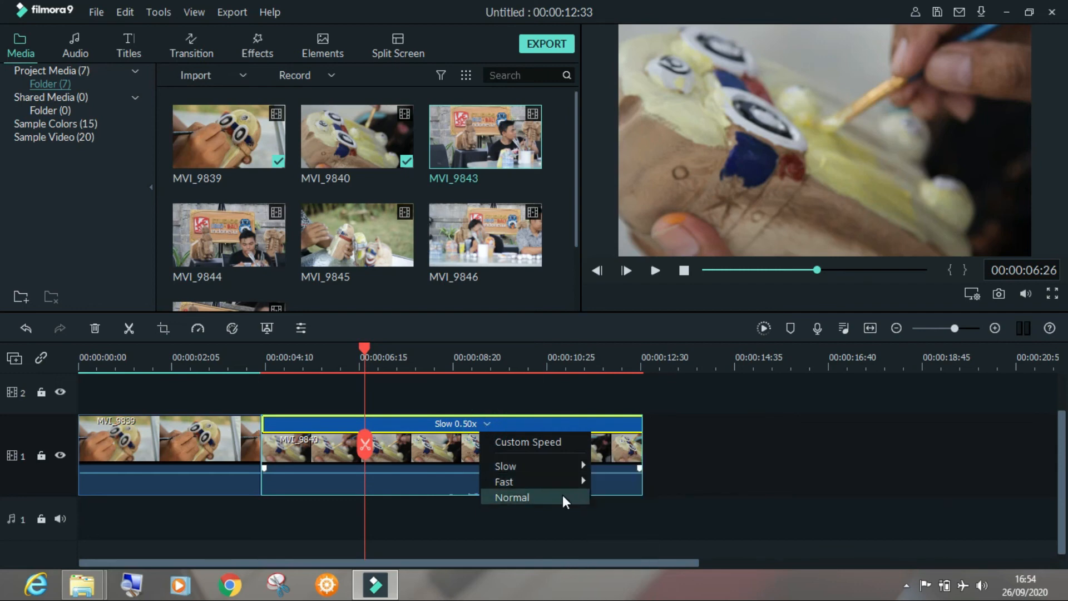
left_click(733, 452)
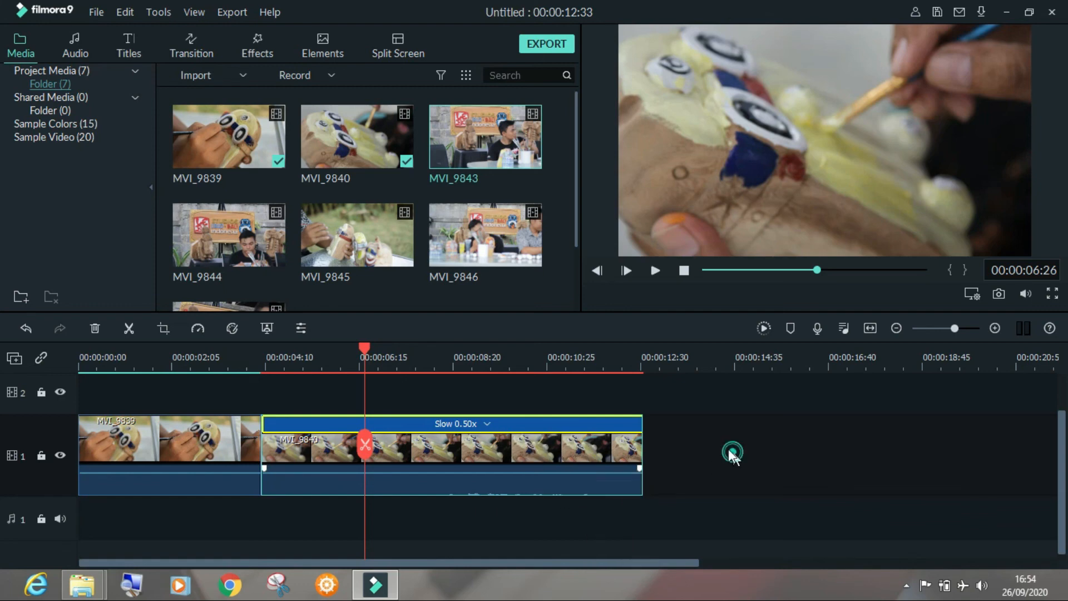
Play the timeline from 00:00:03:25 to 00:00:10:38 and scrub through the slowed MVI_9840 clip to check its motion
left_click(233, 362)
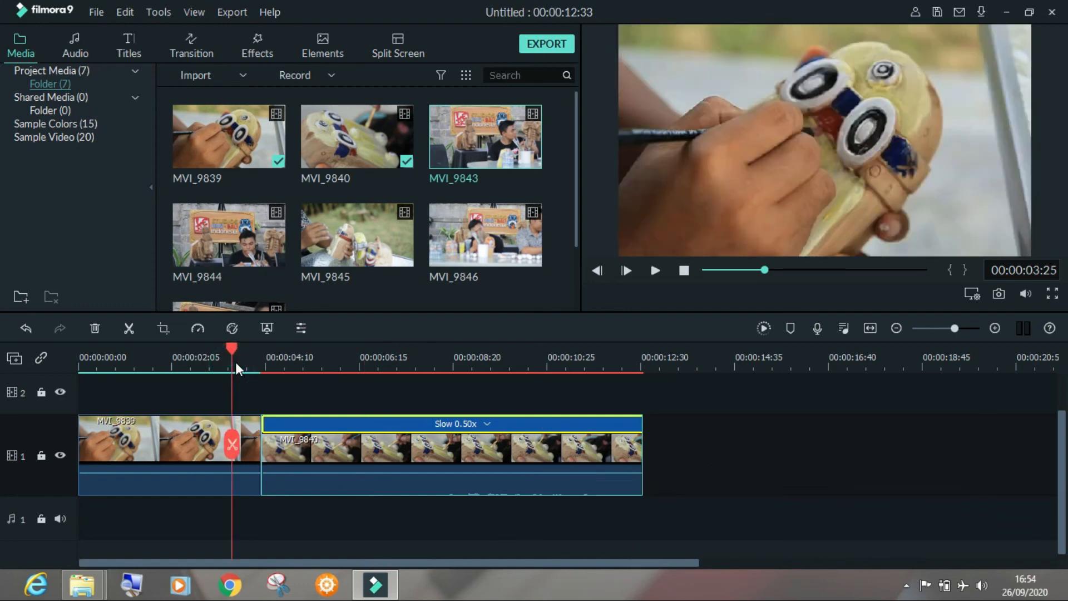
key("space")
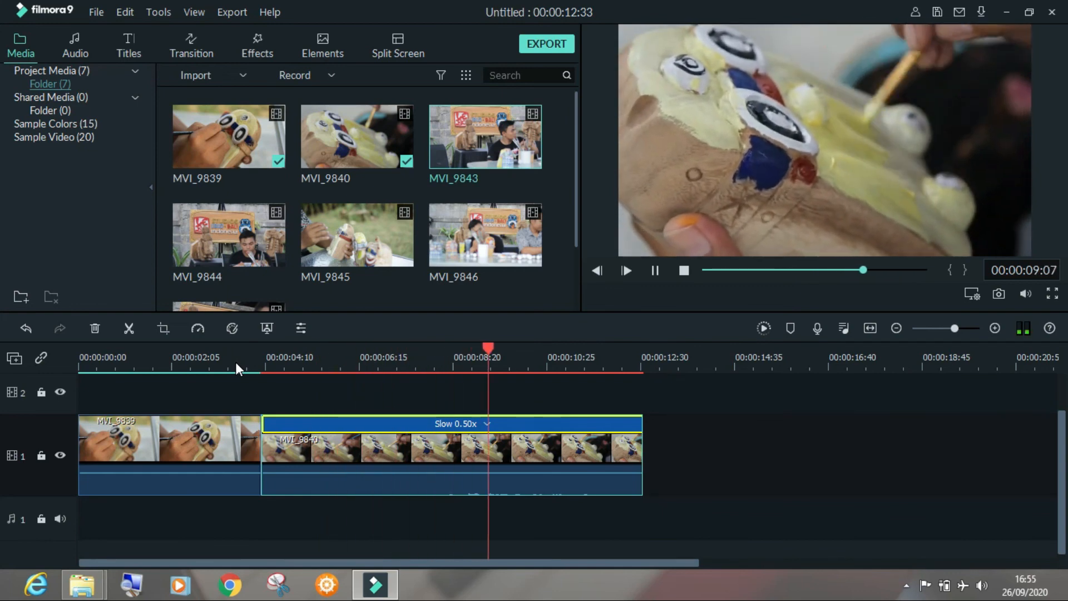
key("space")
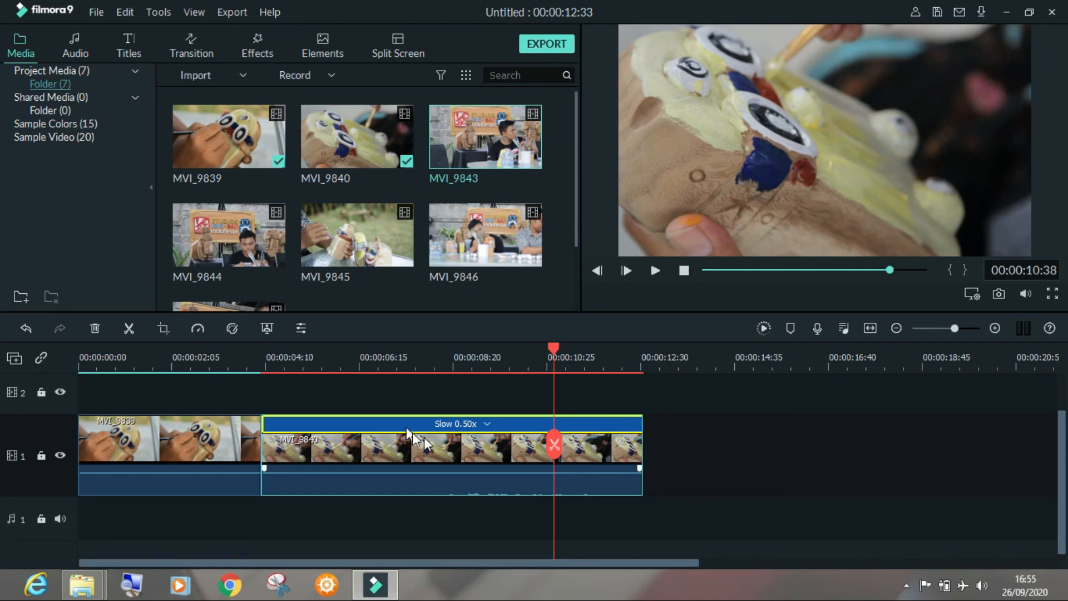
left_click(367, 365)
left_click_drag(365, 346, 465, 341)
left_click(549, 363)
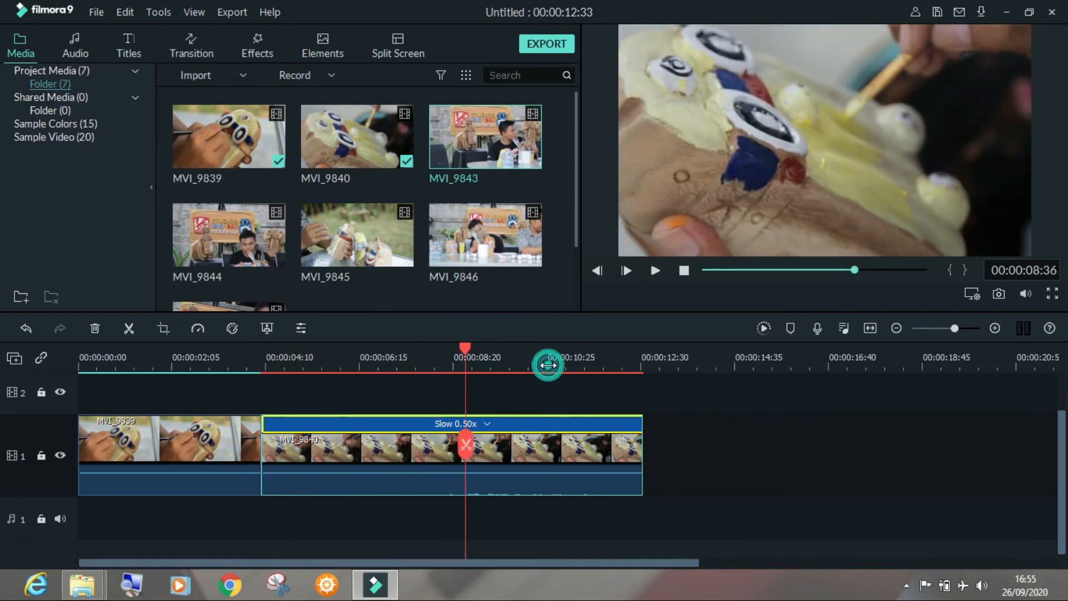
left_click(359, 360)
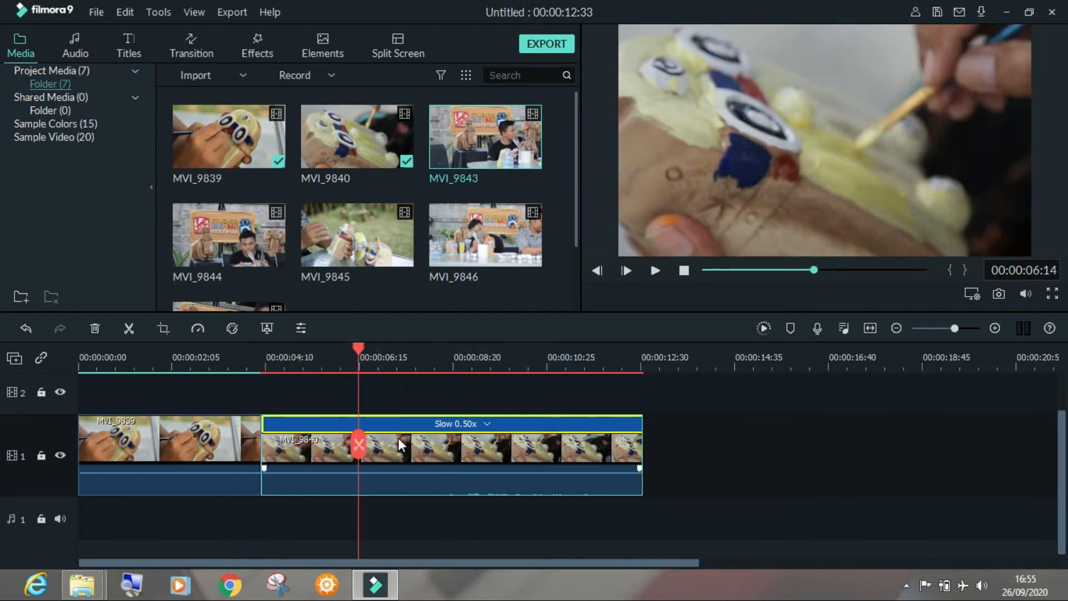